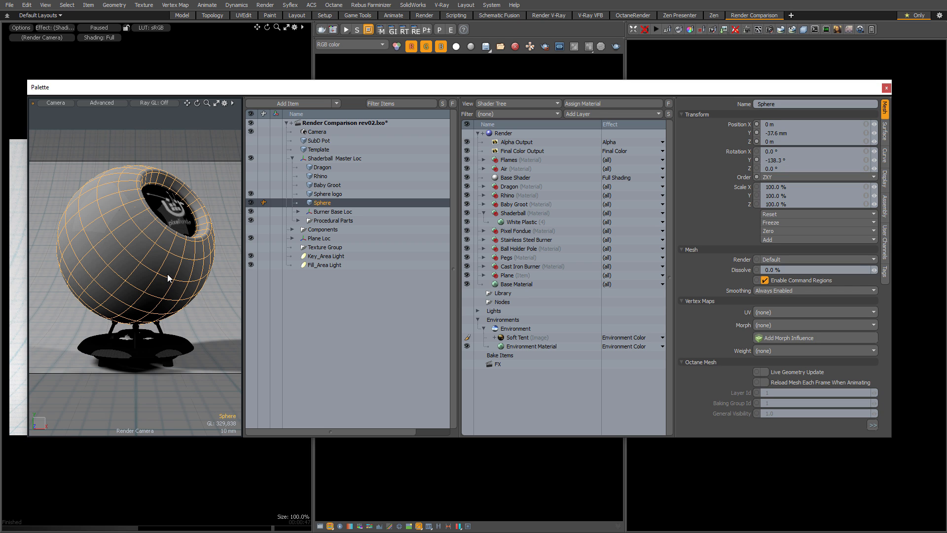
Step: Inspect the White Plastic material settings and the key and fill area lights in perspective and top views
left_click(522, 222)
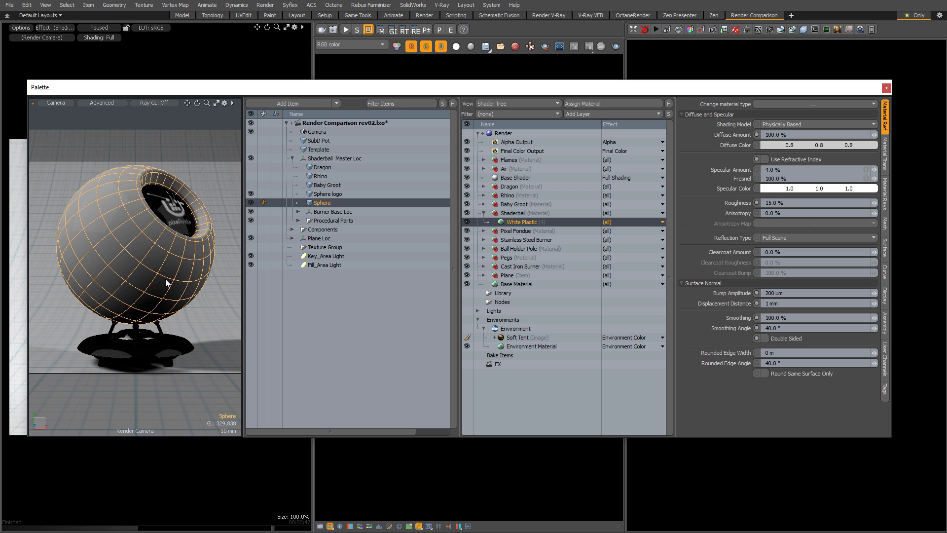
key("ctrl+space")
left_click(189, 259)
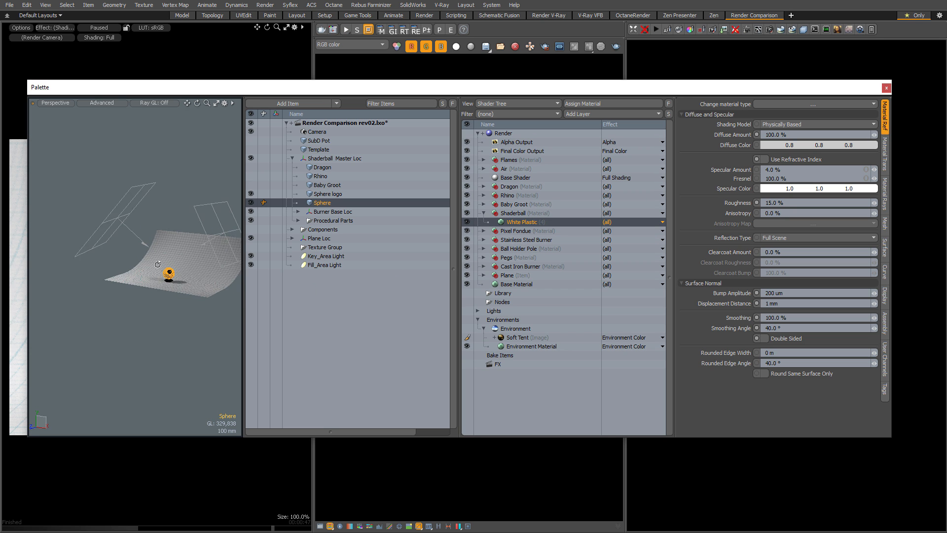
left_click(106, 233)
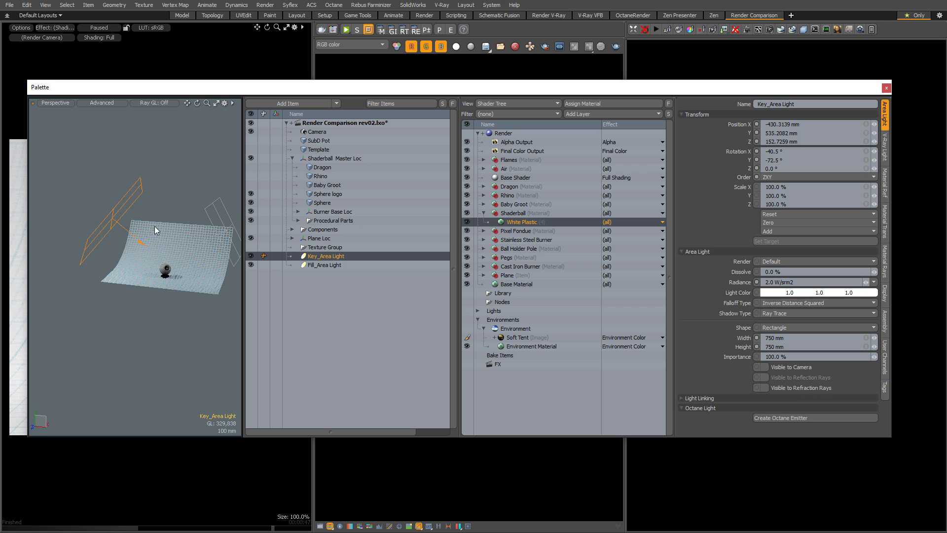
key("ctrl+space")
left_click(161, 179)
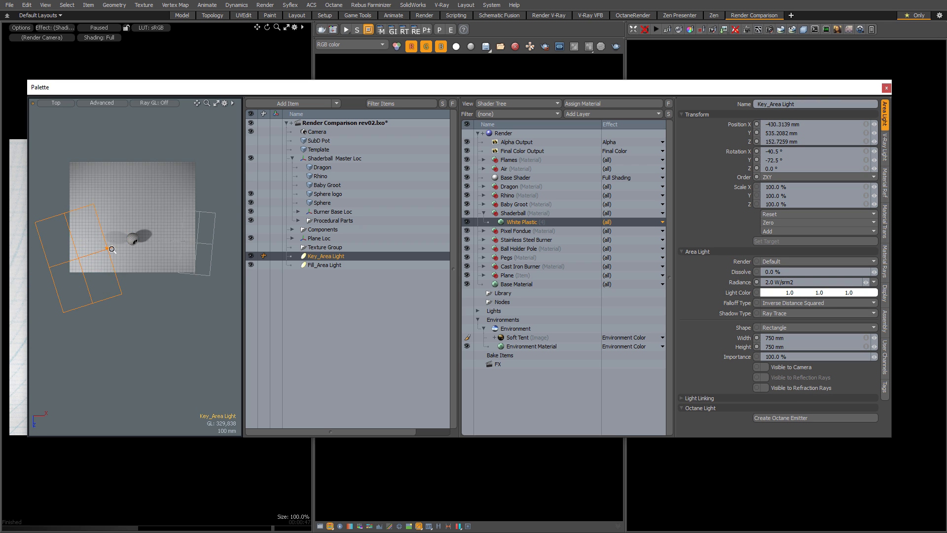
scroll(106, 249, "up", 2)
left_click(233, 283)
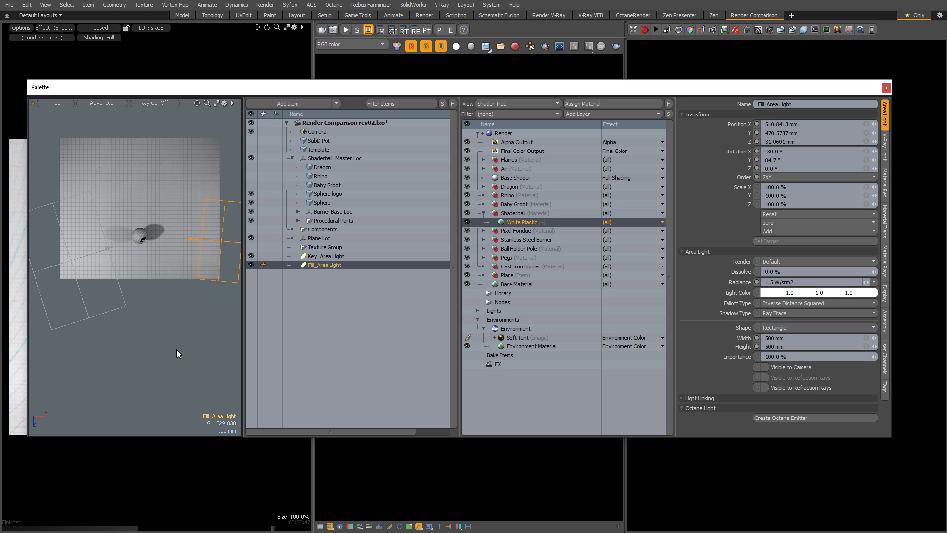
Step: View the Soft Tent environment image at full size and hide the floating palette
left_click(520, 339)
double_click(524, 337)
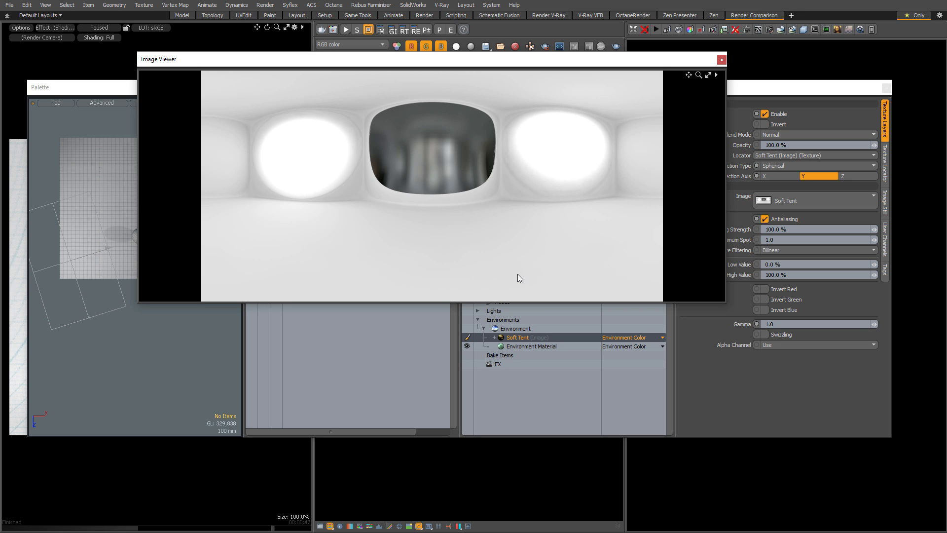
left_click(721, 59)
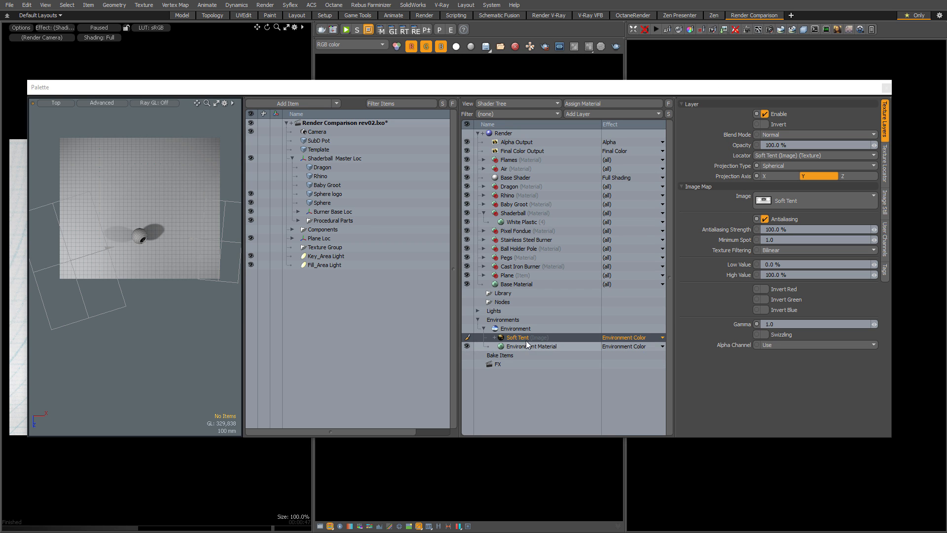
left_click(534, 381)
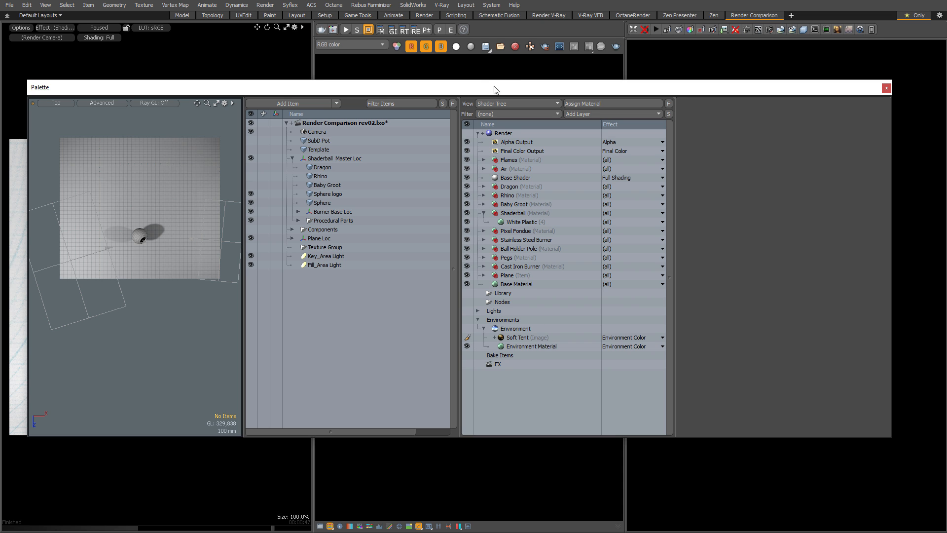
left_click_drag(495, 93, 518, 489)
key("Tab")
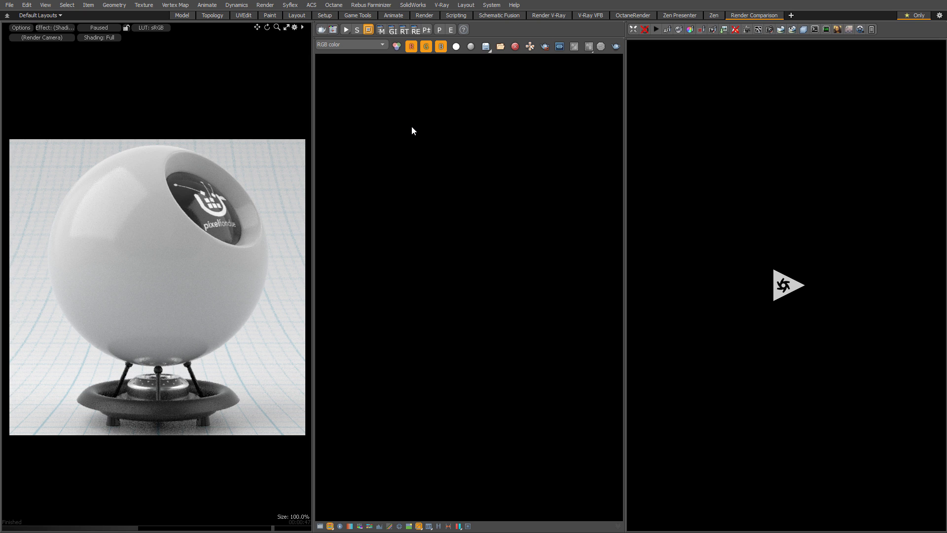
Step: Check the V-Ray RT shading, performance and stop-condition settings and start a V-Ray RT CPU render
left_click(404, 29)
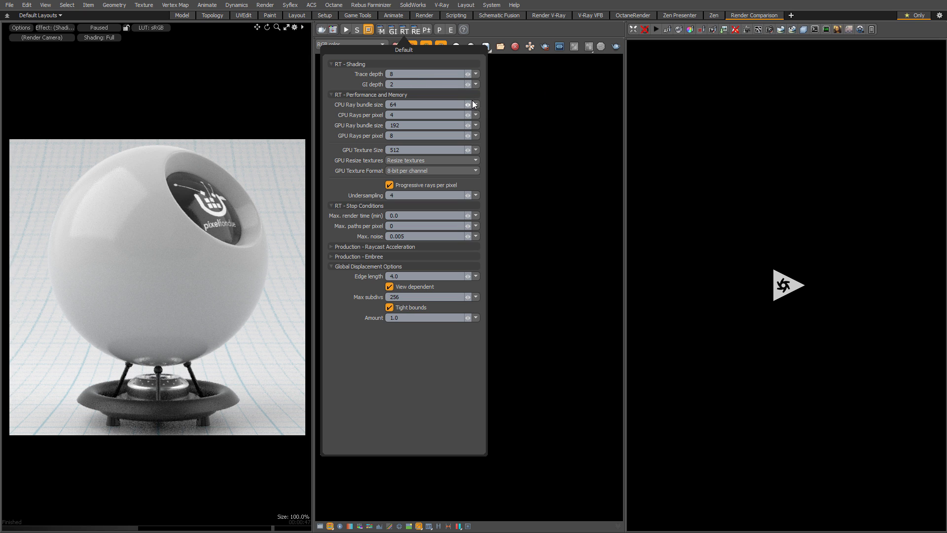
left_click(549, 92)
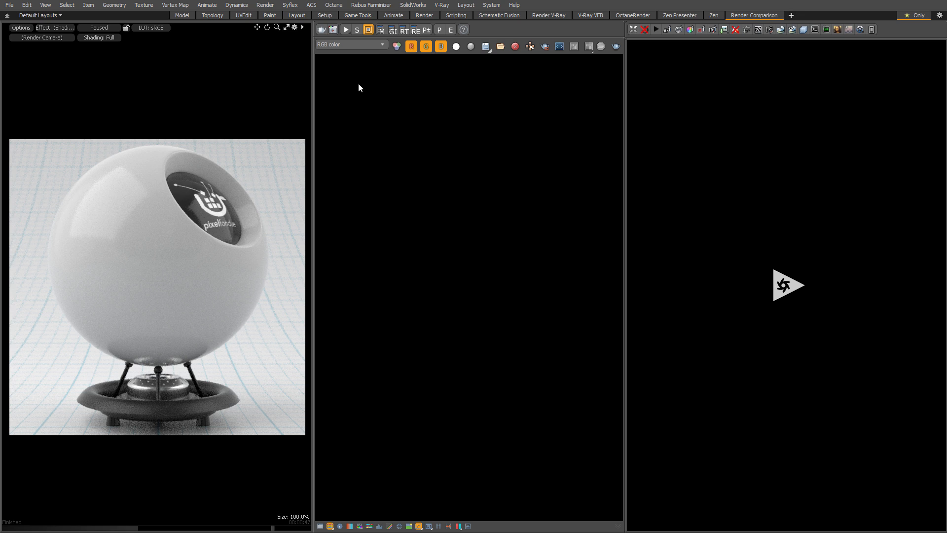
left_click(347, 31)
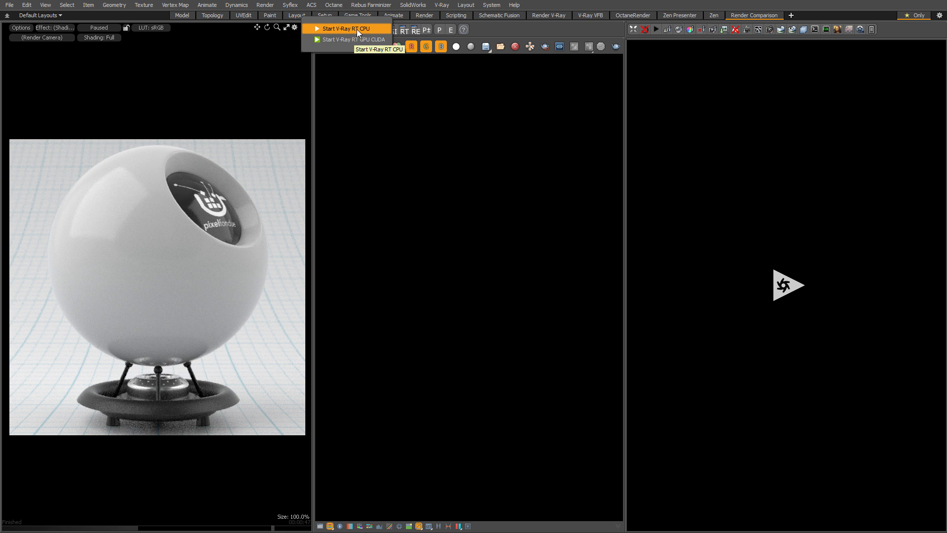
left_click(357, 30)
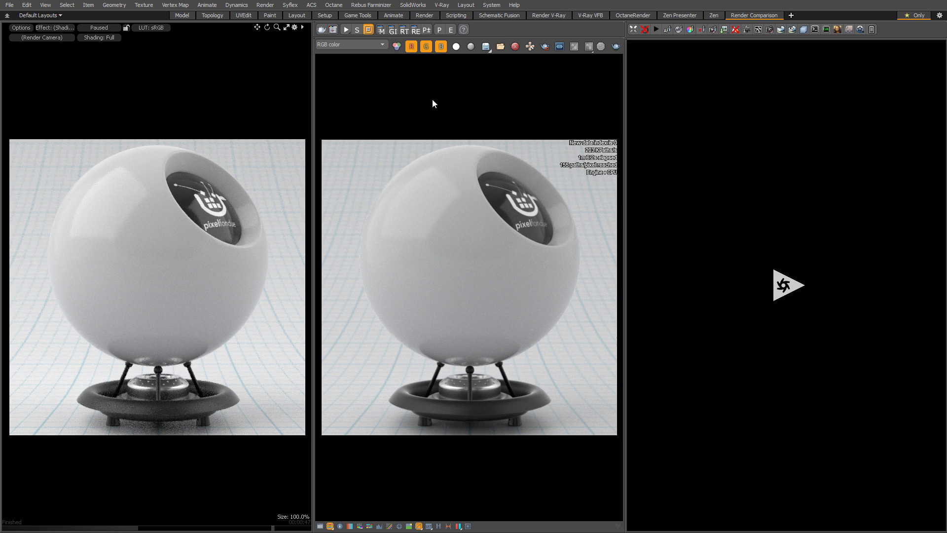
Step: Enable region rendering over the left half of the V-Ray image and render it with V-Ray RT GPU CUDA
left_click(546, 48)
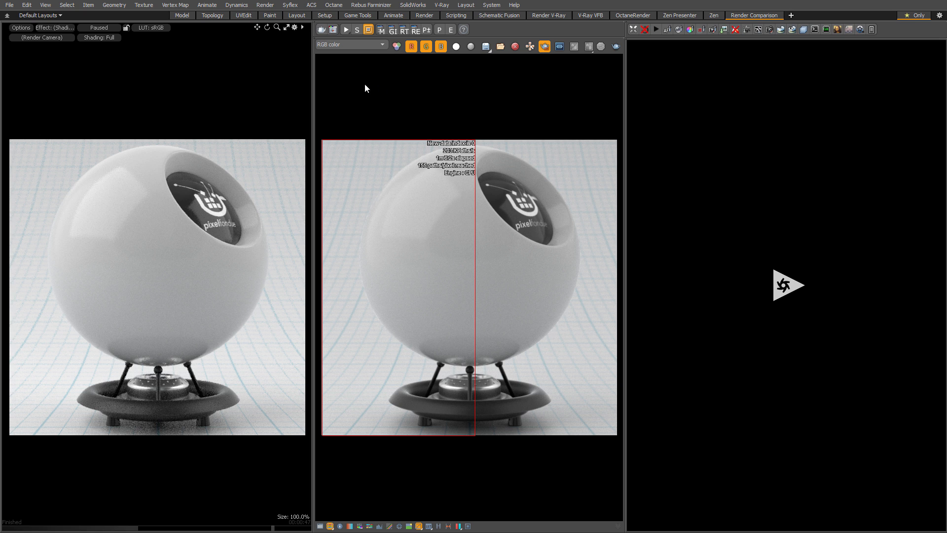
left_click(348, 29)
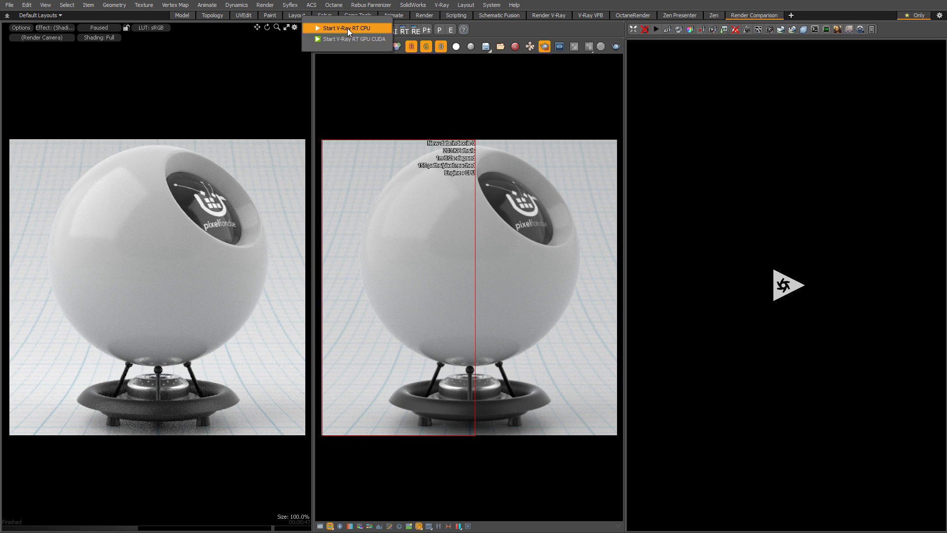
left_click(372, 40)
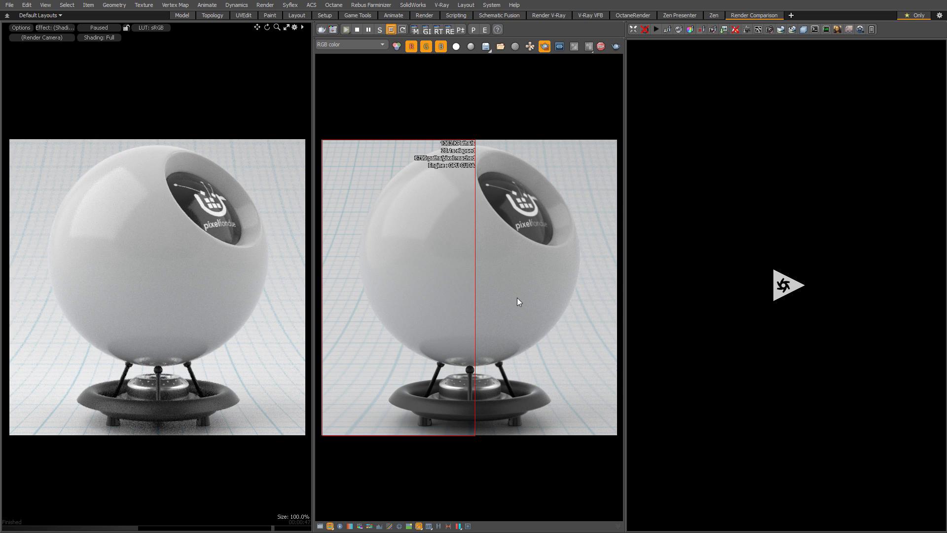
Step: Turn off the V-Ray region so the GPU renders the full frame, and stop the render
left_click(545, 48)
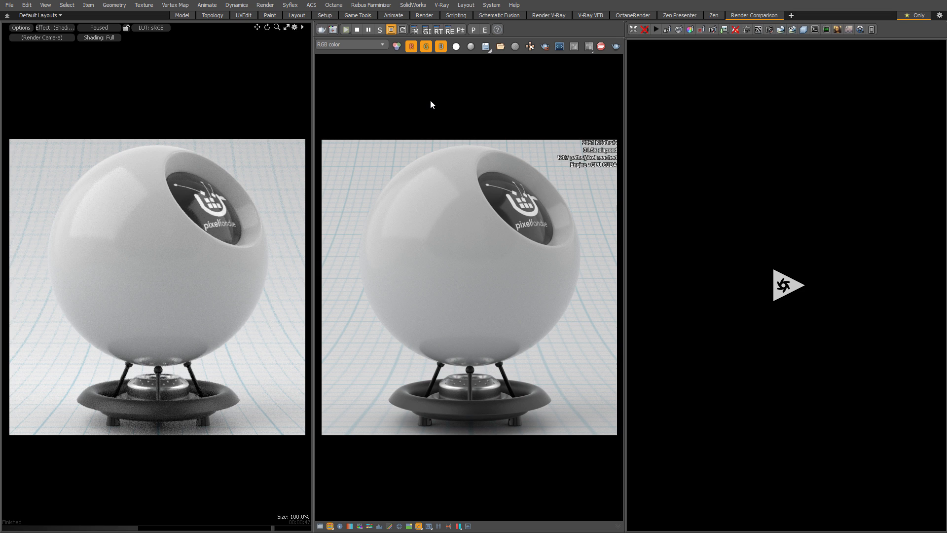
left_click(358, 29)
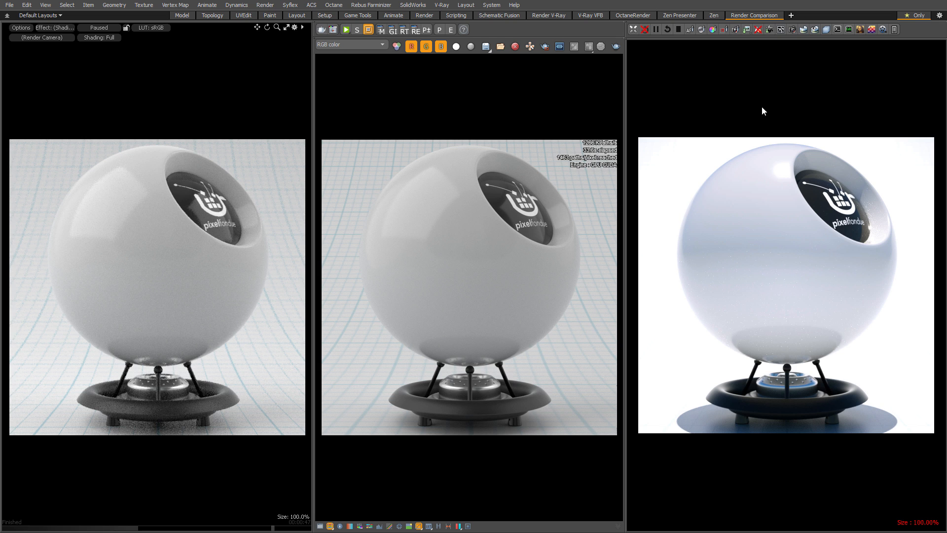
Step: Switch the Octane environment from daylight to Texture Environment and close its settings
left_click(805, 31)
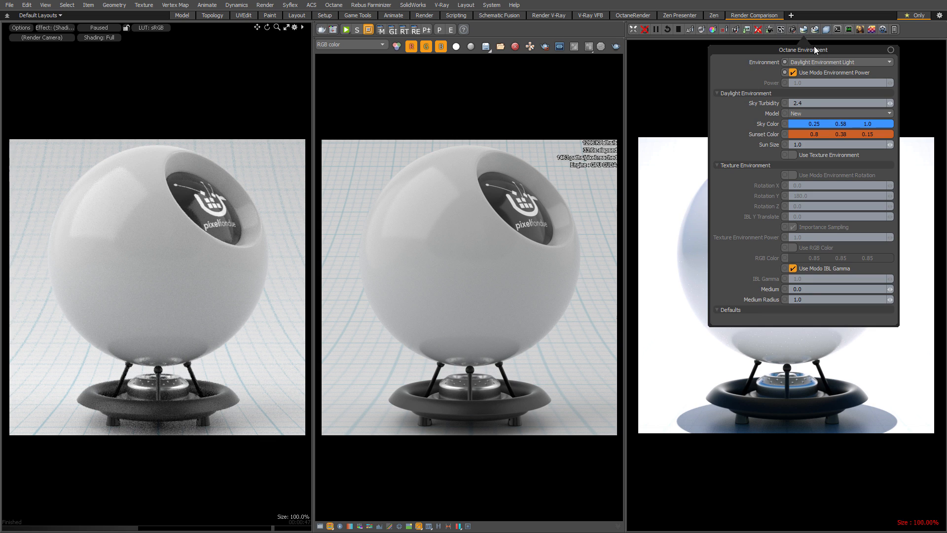
left_click(840, 62)
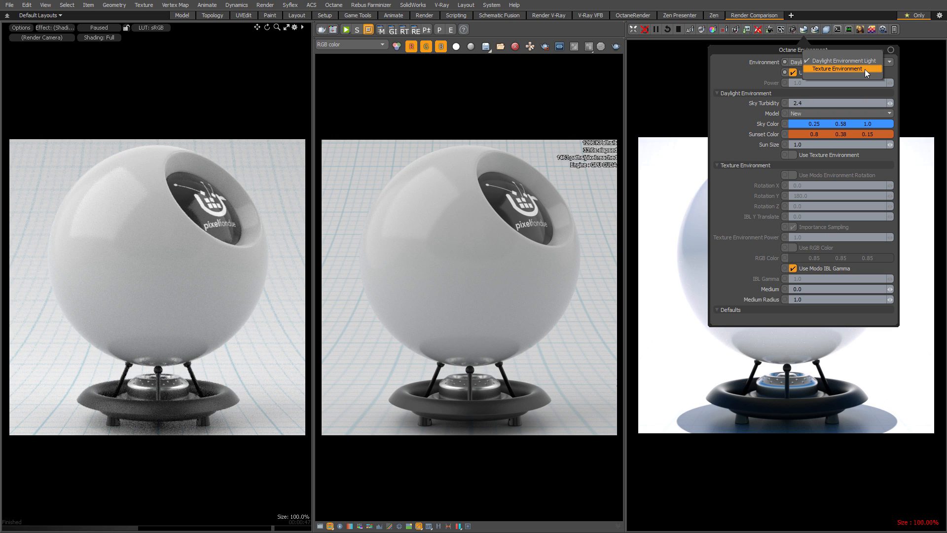
left_click(865, 69)
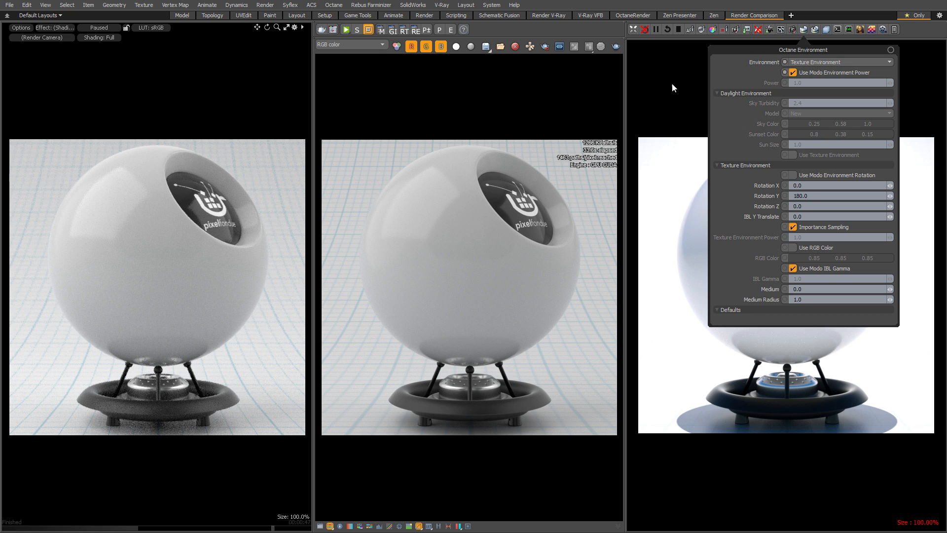
left_click_drag(849, 145, 491, 178)
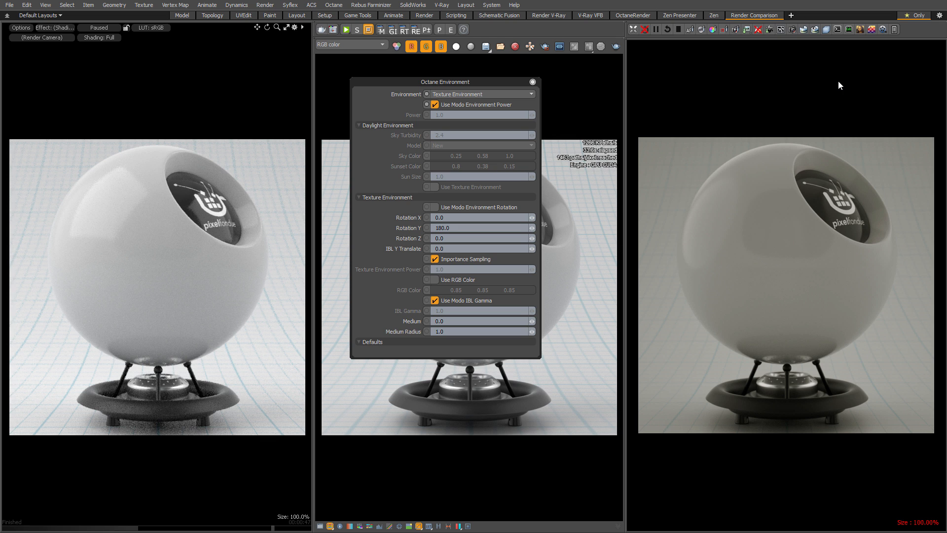
left_click(532, 82)
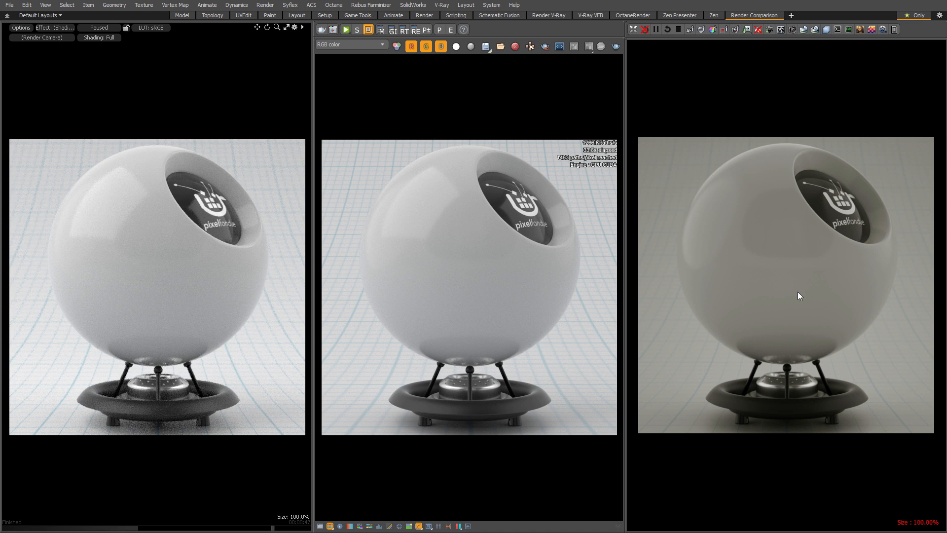
Step: Open the Octane camera's imager settings and place them clear of the Octane render
left_click(793, 29)
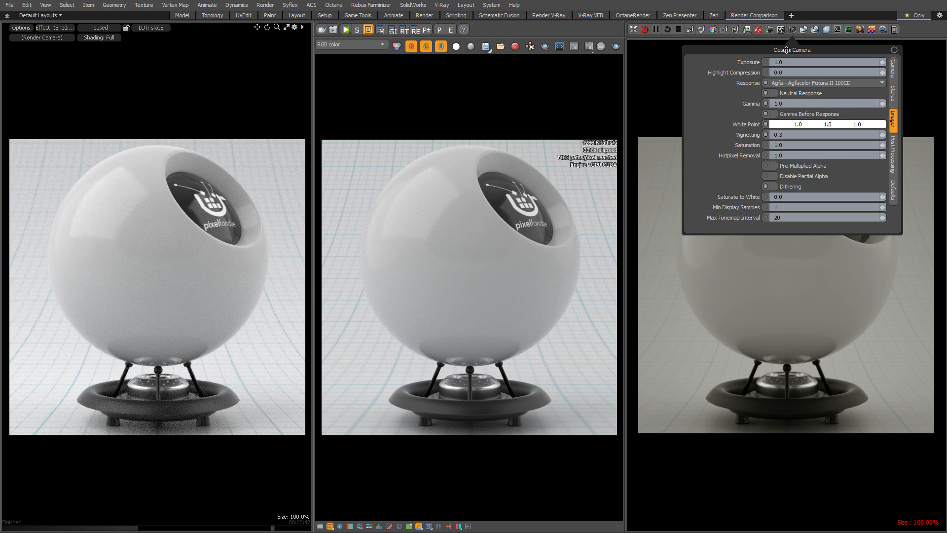
left_click_drag(711, 57, 364, 120)
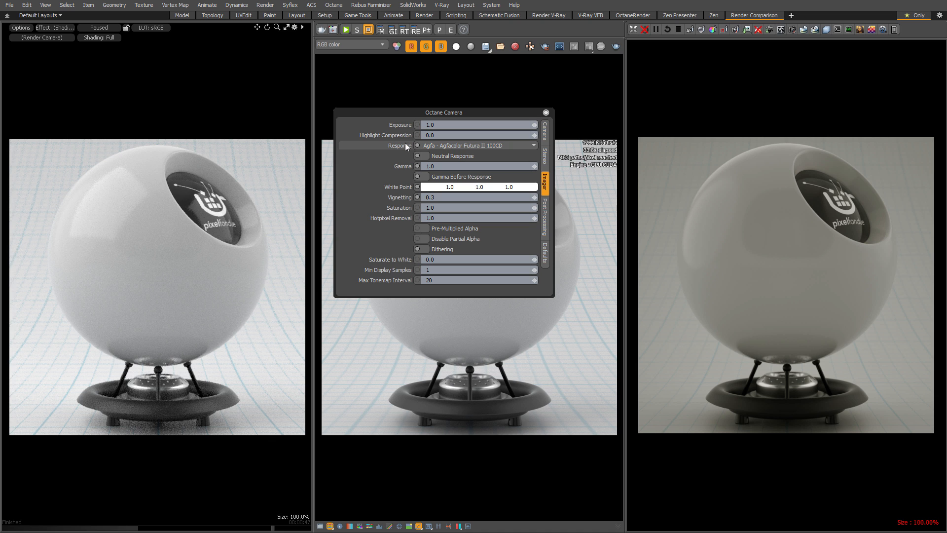
Step: Try several Octane camera film responses, including Agfacolor ultra 050 CD, Ektachrome 100 plusCD and Max Zoom 800CD, and restore Agfacolor Futura II 100CD
left_click(485, 146)
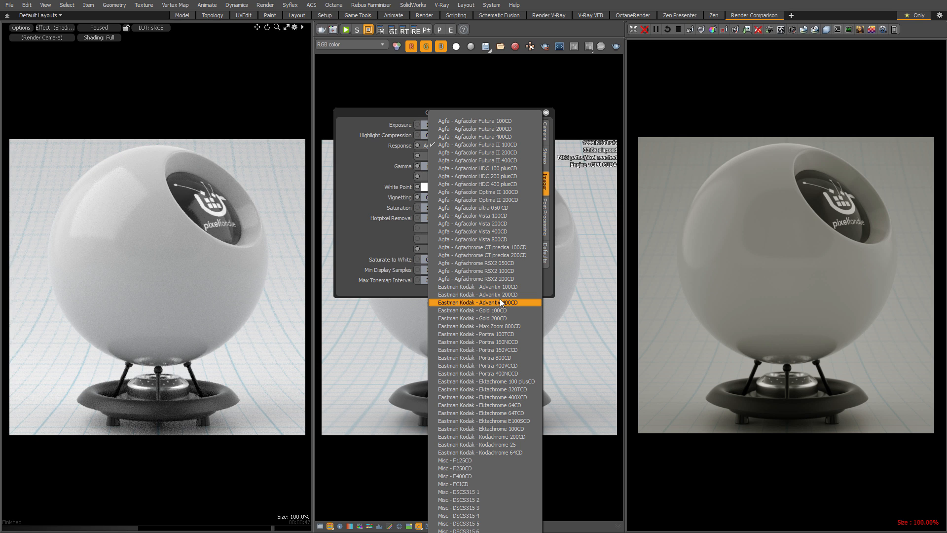
left_click(498, 208)
left_click(489, 147)
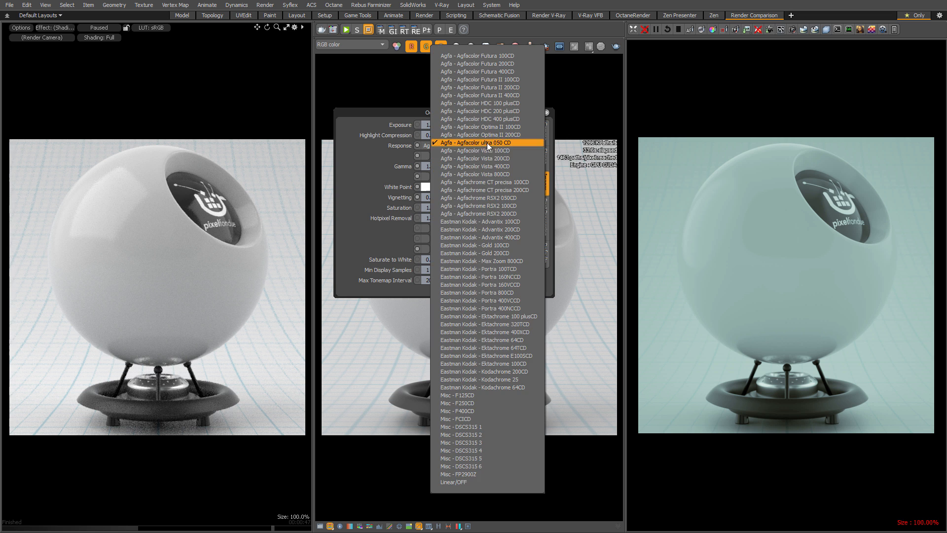
left_click(499, 293)
left_click(488, 145)
left_click(502, 262)
left_click(493, 145)
left_click(496, 109)
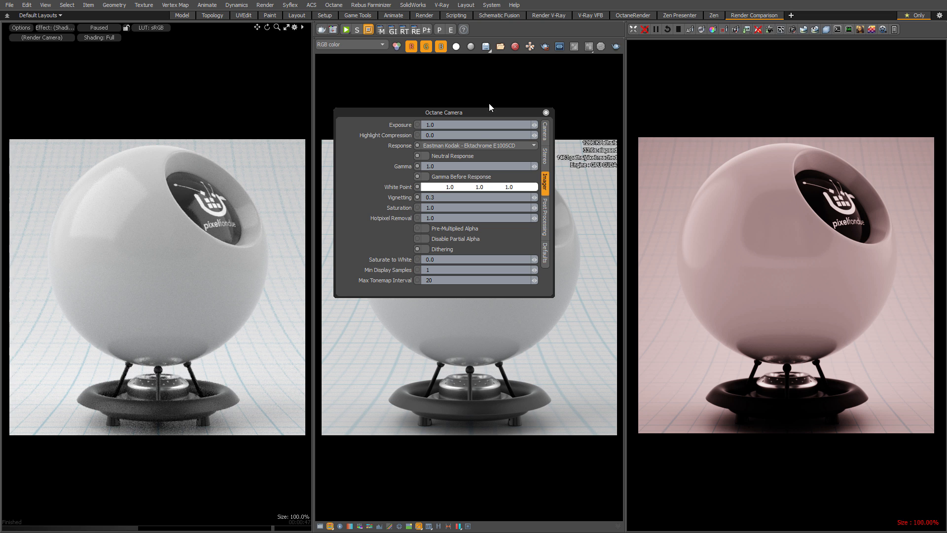
left_click(480, 145)
left_click(490, 117)
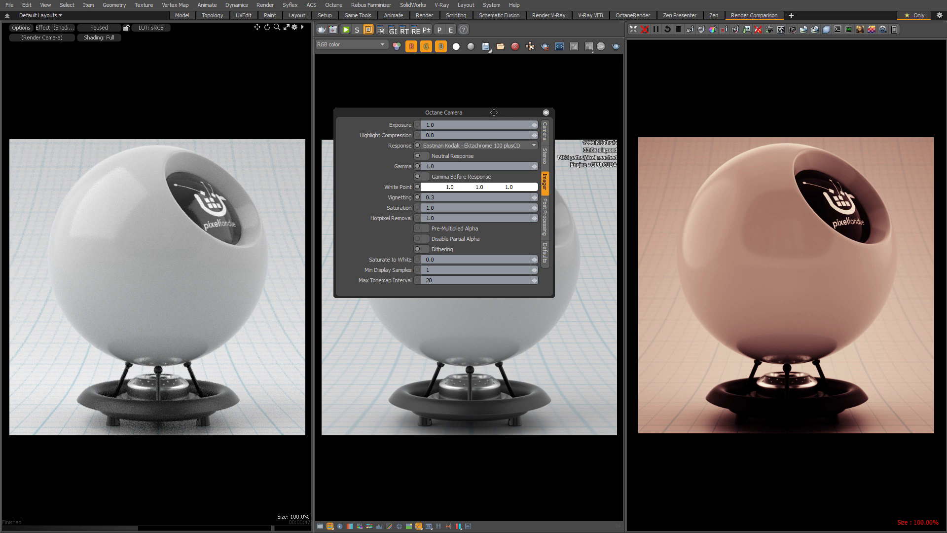
left_click(483, 145)
left_click(491, 95)
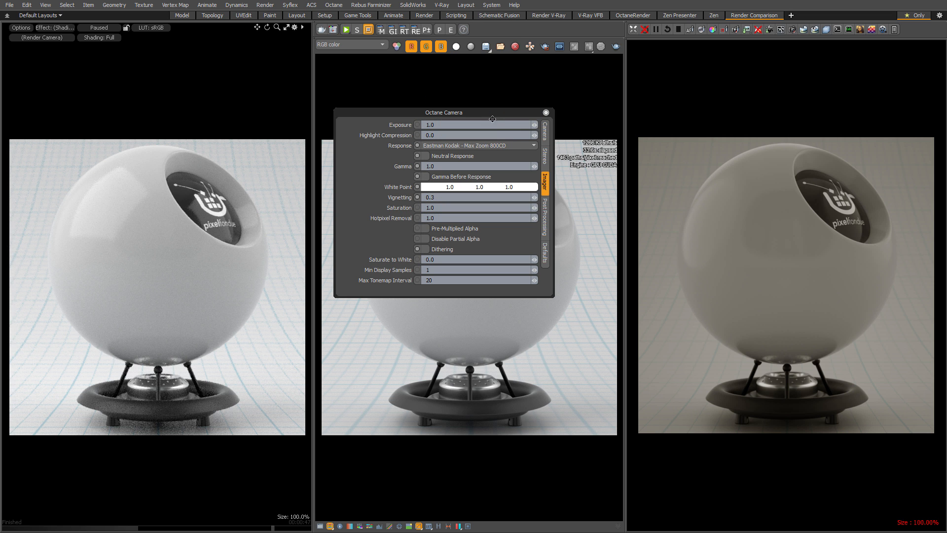
left_click(490, 146)
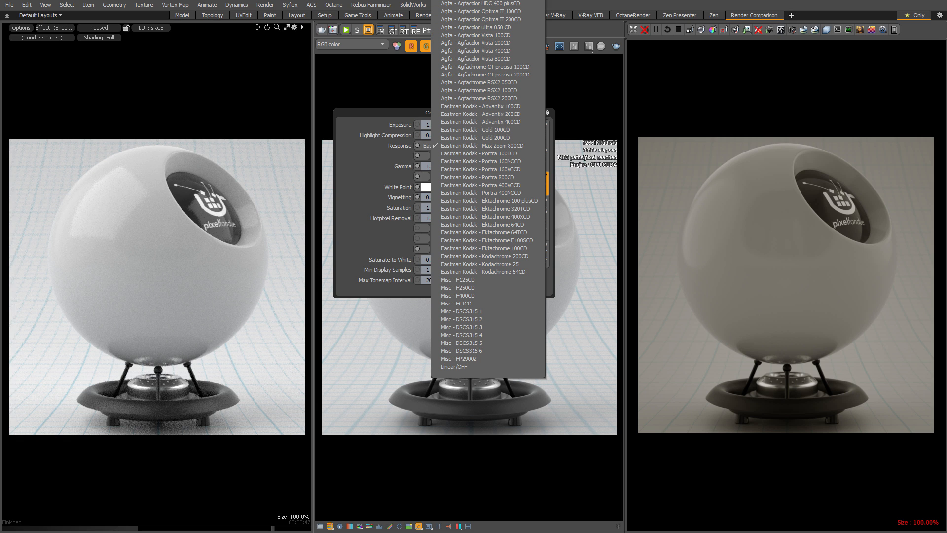
left_click(511, 2)
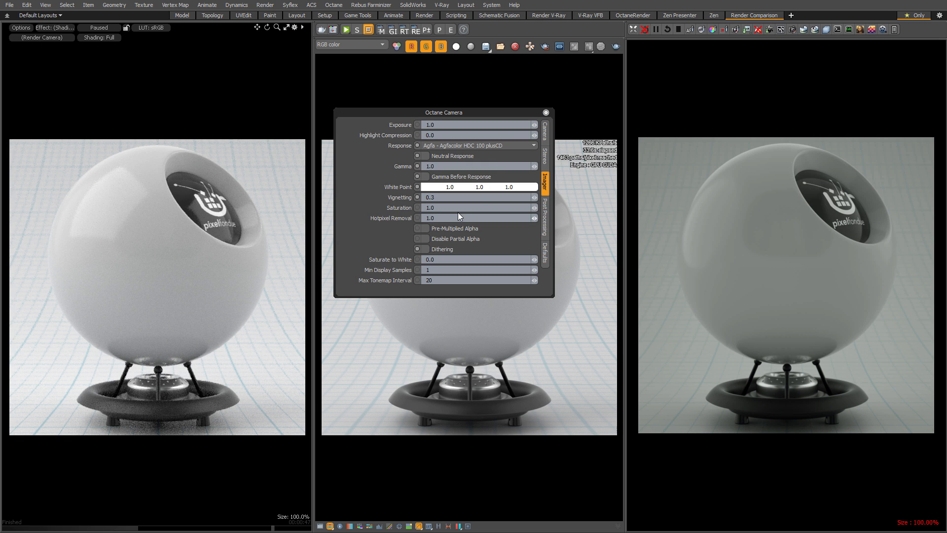
left_click(483, 146)
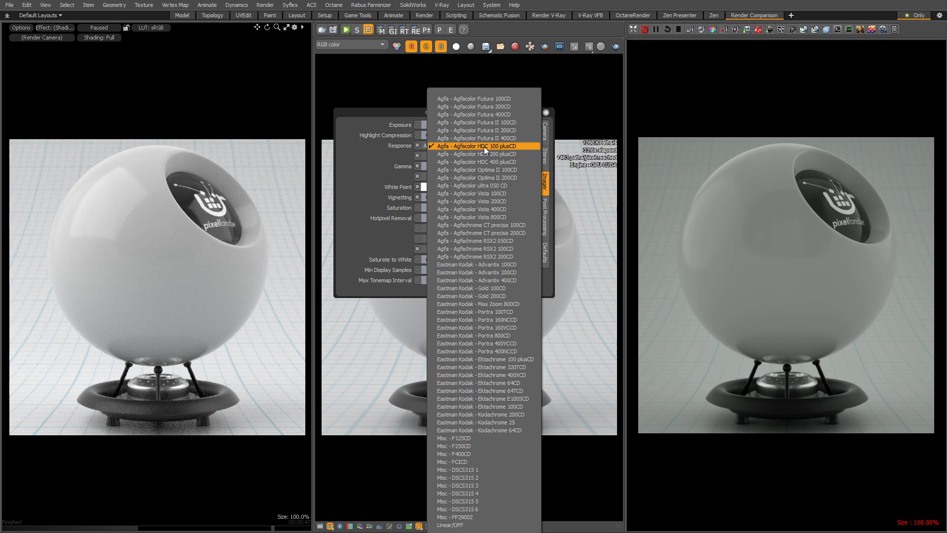
left_click(505, 123)
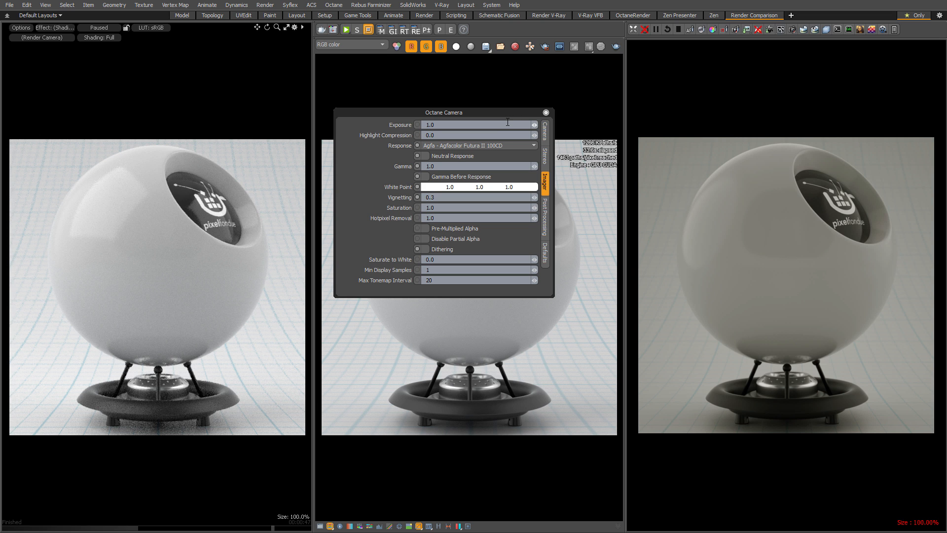
Step: Enable Neutral Response for the Octane camera and move its settings clear of the V-Ray render
left_click(462, 157)
left_click_drag(461, 112, 158, 137)
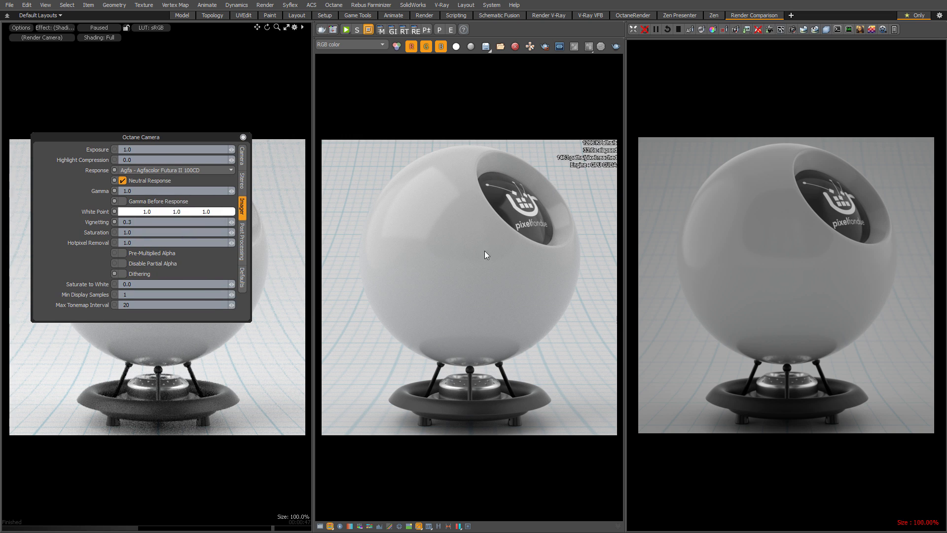
Step: Turn off V-Ray's sRGB display, disable the Octane camera's Neutral Response and set its response to Linear/OFF
left_click(419, 527)
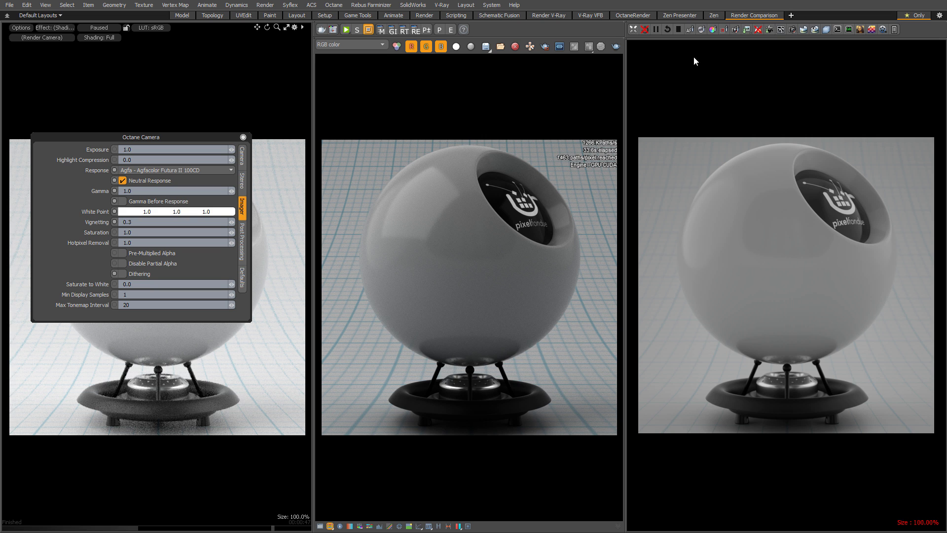
left_click_drag(181, 137, 518, 77)
left_click(498, 121)
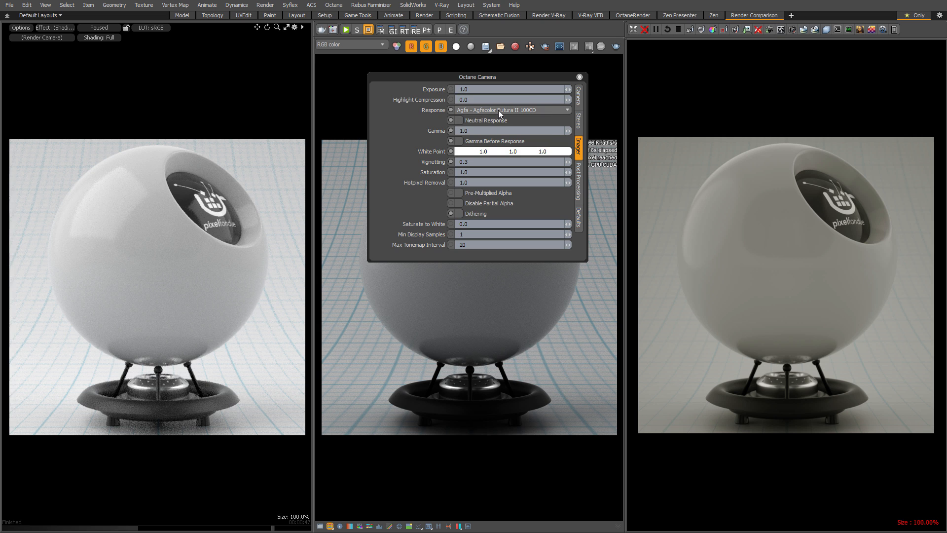
left_click(498, 110)
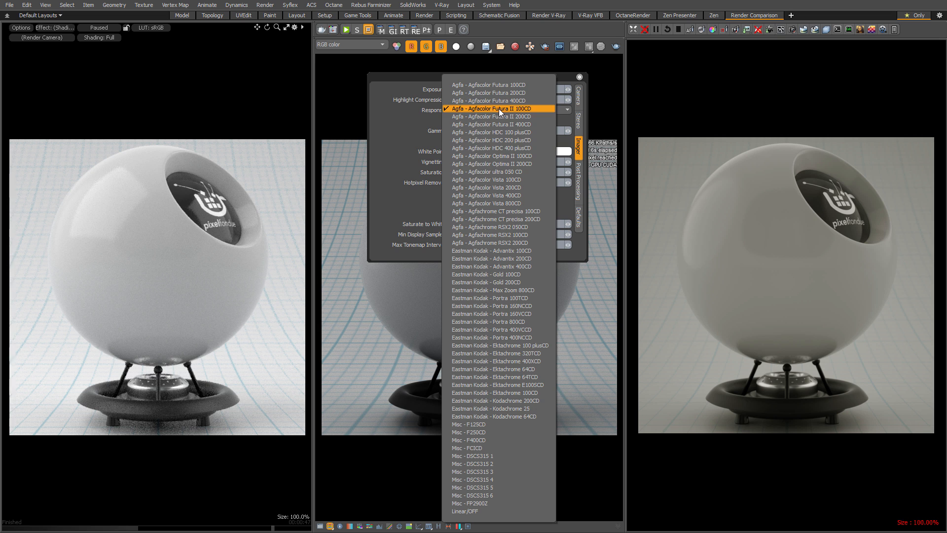
left_click(504, 510)
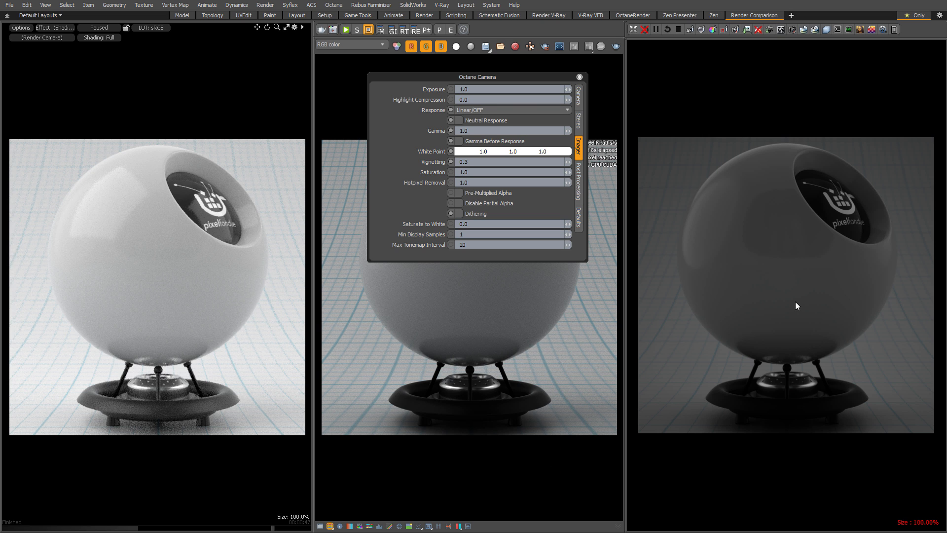
left_click(580, 77)
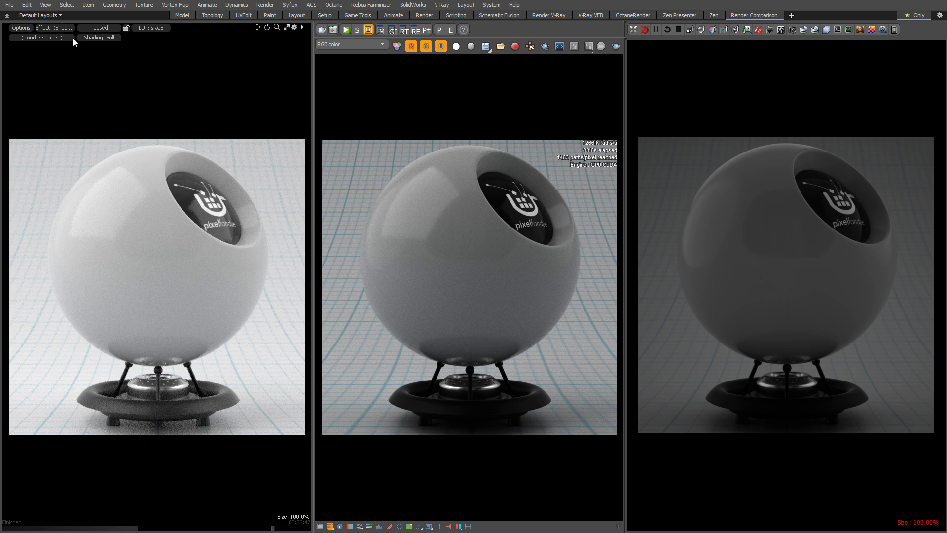
Step: Switch the Modo preview's LUT to Linear and resume its rendering
left_click(152, 28)
left_click(155, 38)
left_click(108, 30)
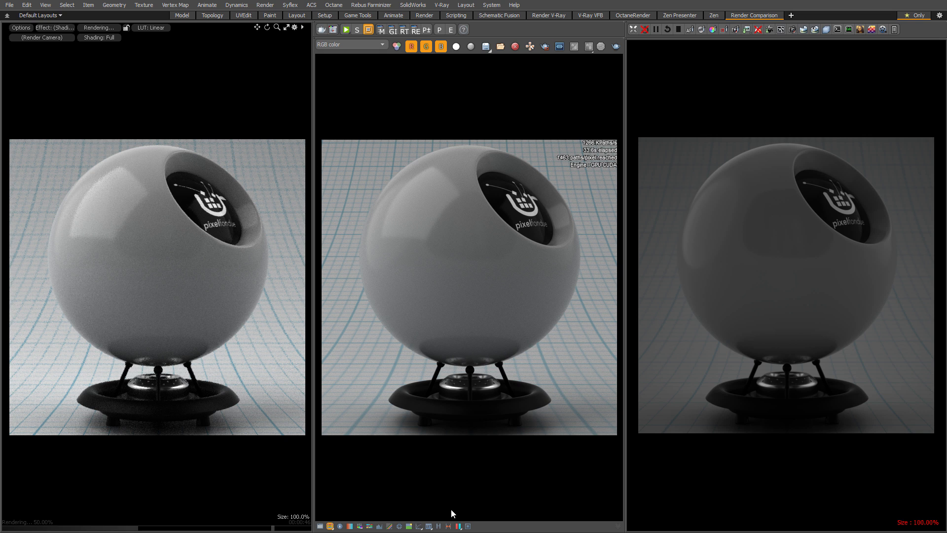
Step: Turn V-Ray's sRGB display back on and set the Modo preview's LUT to sRGB
left_click(419, 526)
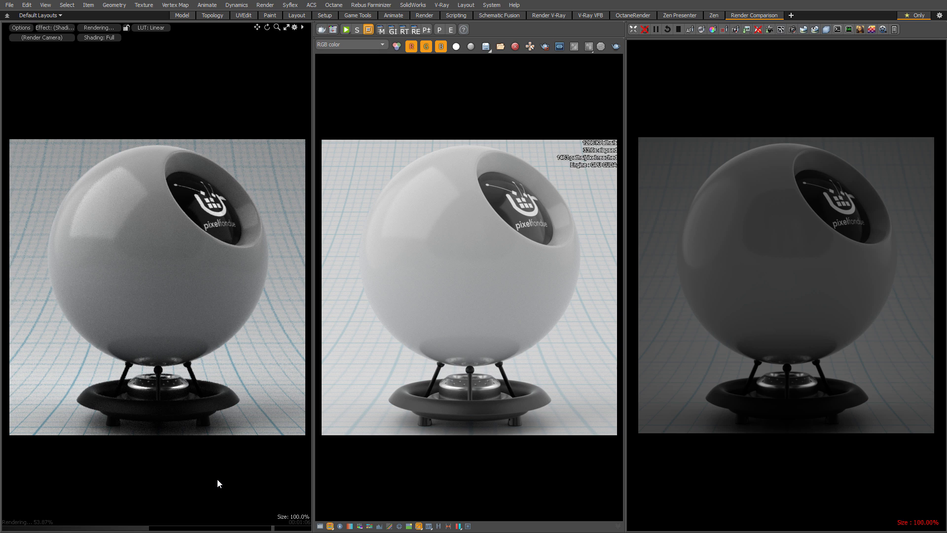
left_click(157, 28)
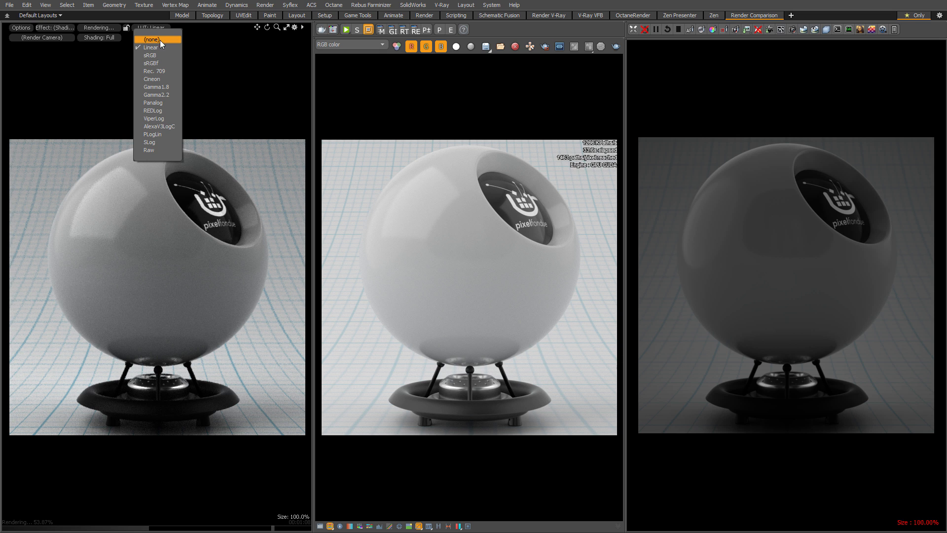
left_click(161, 56)
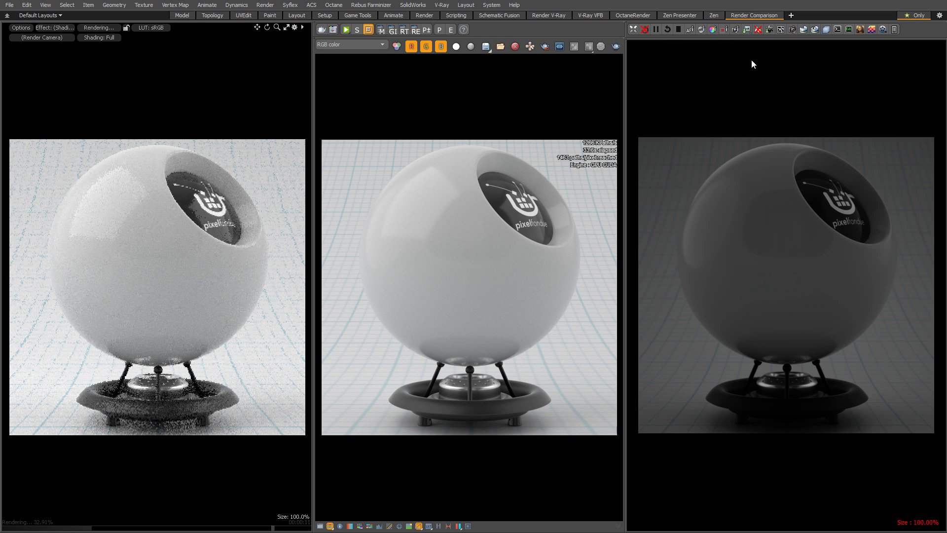
Step: Set the Octane camera's imager gamma to 2.2 and move its settings clear of the V-Ray render
left_click(792, 31)
left_click_drag(789, 40, 451, 65)
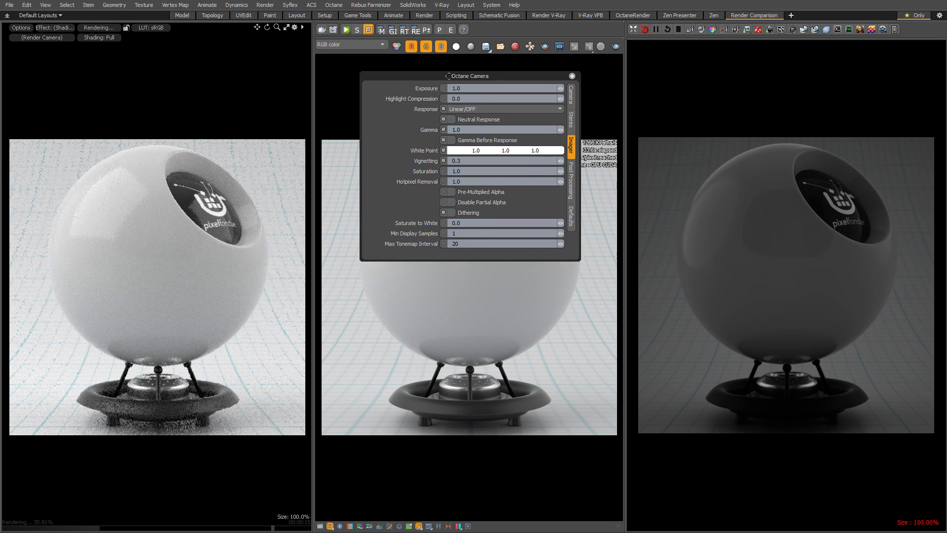
left_click(440, 128)
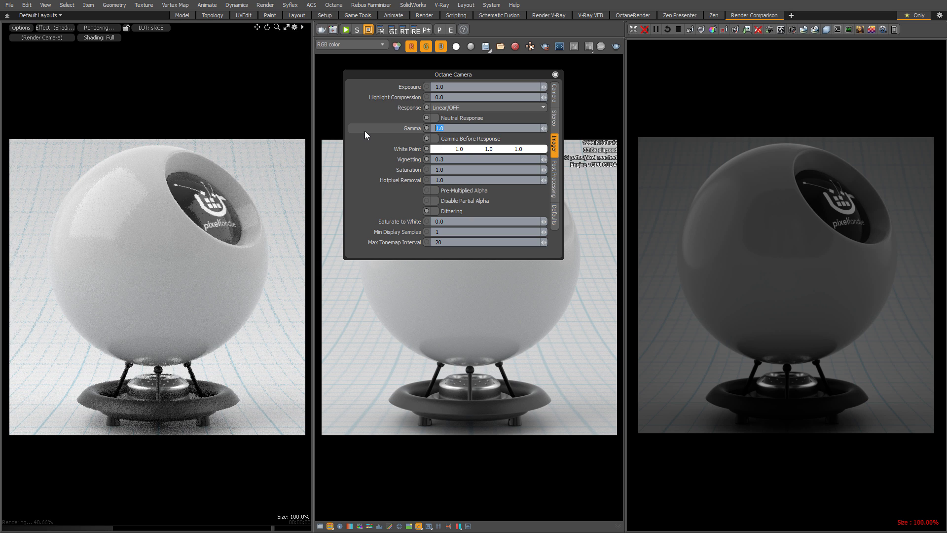
type("2.2")
key("Return")
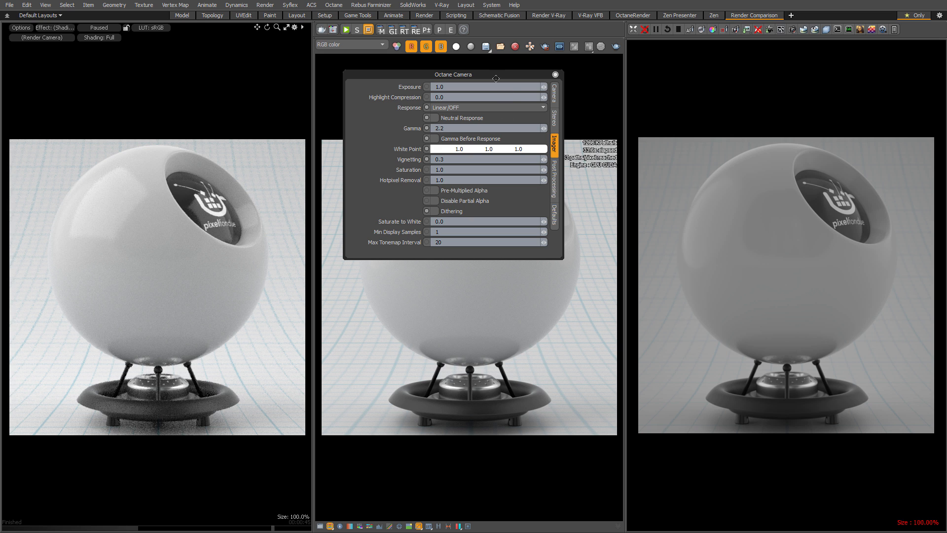
left_click_drag(499, 75, 201, 139)
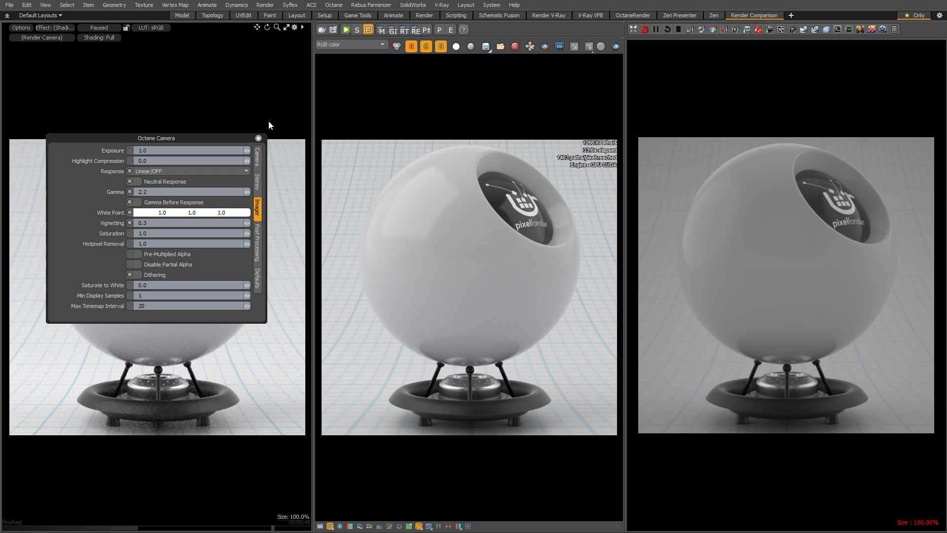
Step: Set the Octane camera's vignetting to 0 and close its settings
left_click_drag(205, 139, 512, 86)
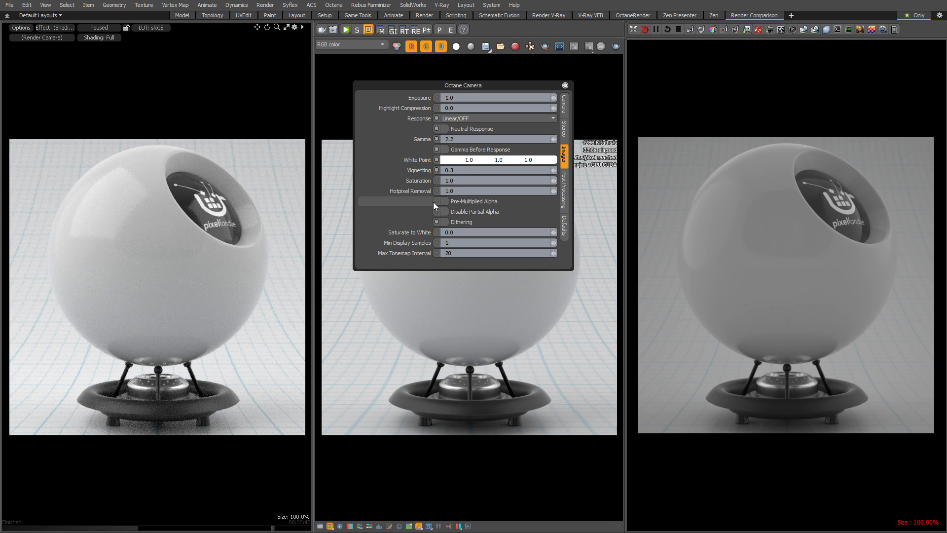
type("0")
key("Return")
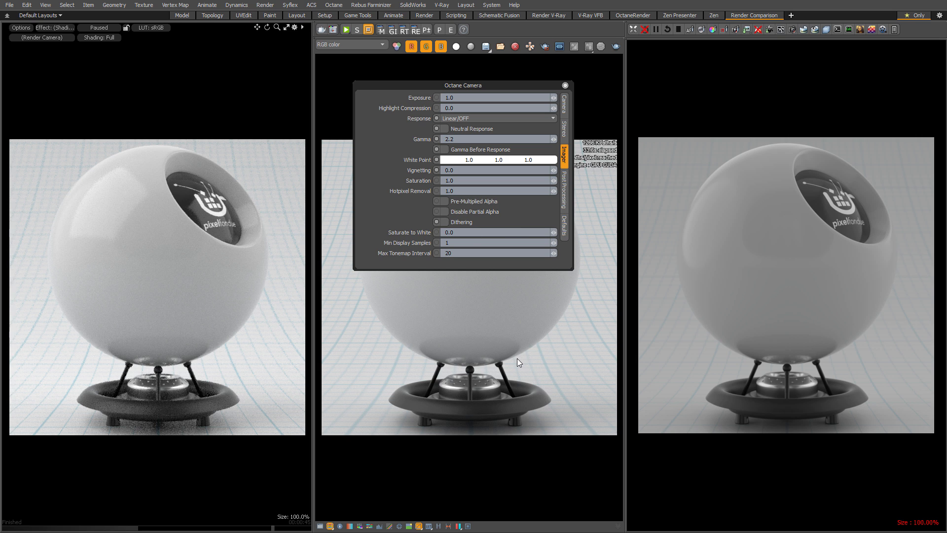
left_click(565, 85)
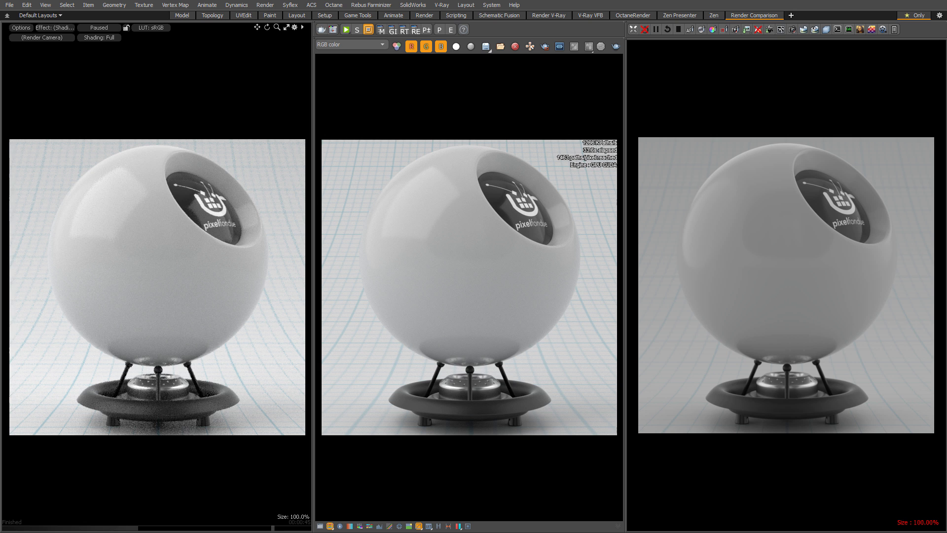
Step: Open the scene palette, create an Octane emitter from Key_Area Light and acknowledge the scene refresh warning
left_click_drag(574, 532, 568, 252)
left_click_drag(572, 305, 576, 74)
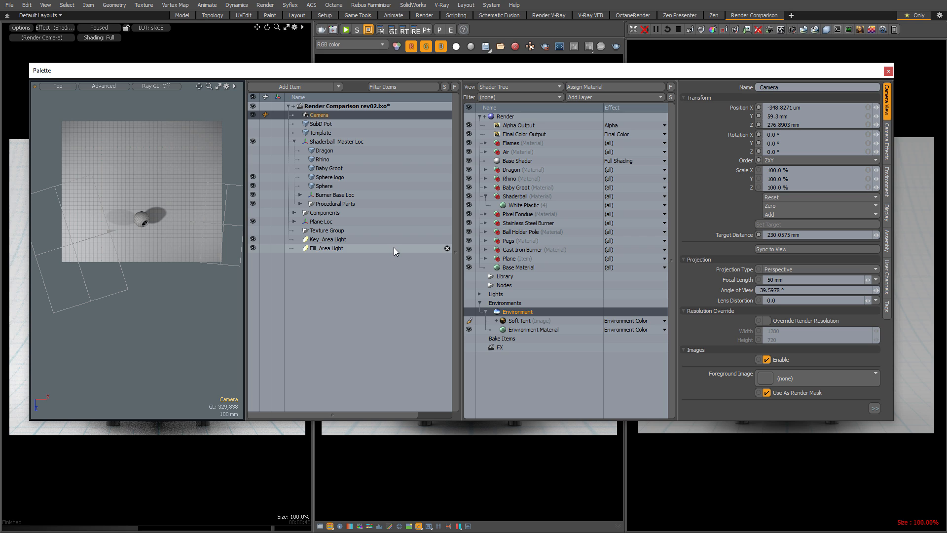
left_click(348, 239)
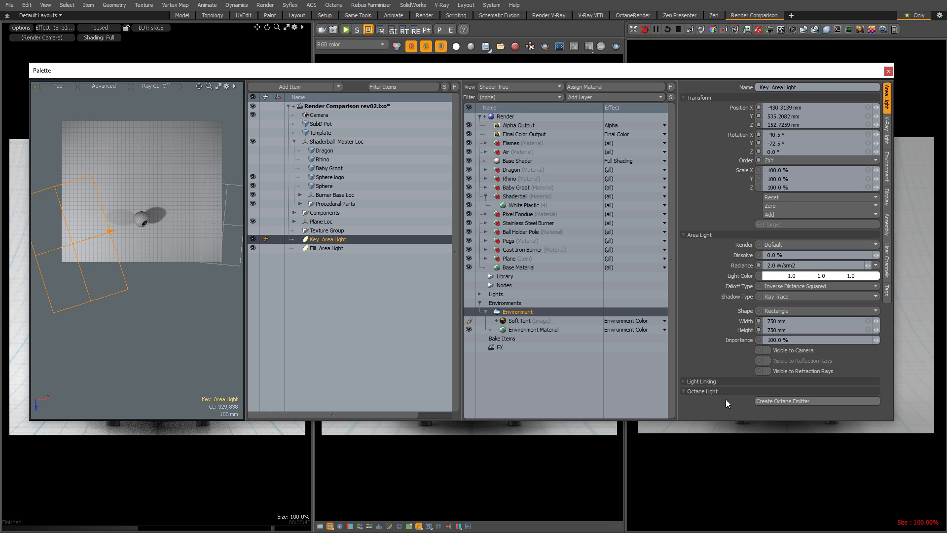
left_click(791, 401)
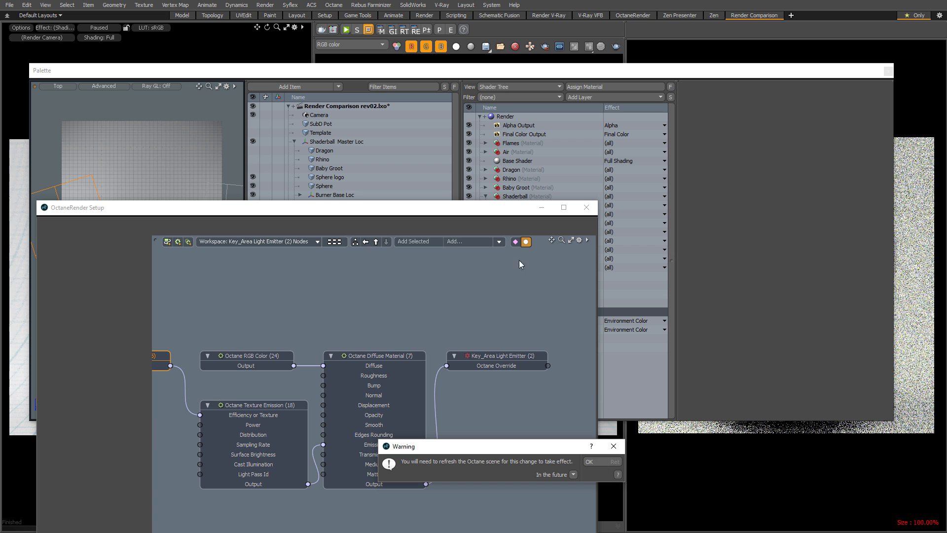
left_click(599, 463)
left_click_drag(495, 209, 639, 102)
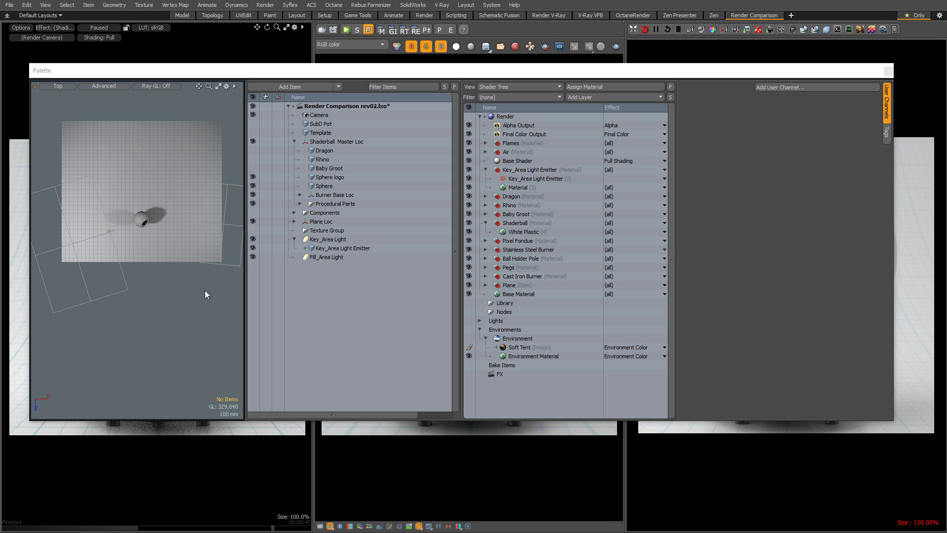
Step: Examine the key light emitter in perspective and inspect its diffuse material, texture emission and RGB color nodes
left_click_drag(169, 297, 161, 200, "alt")
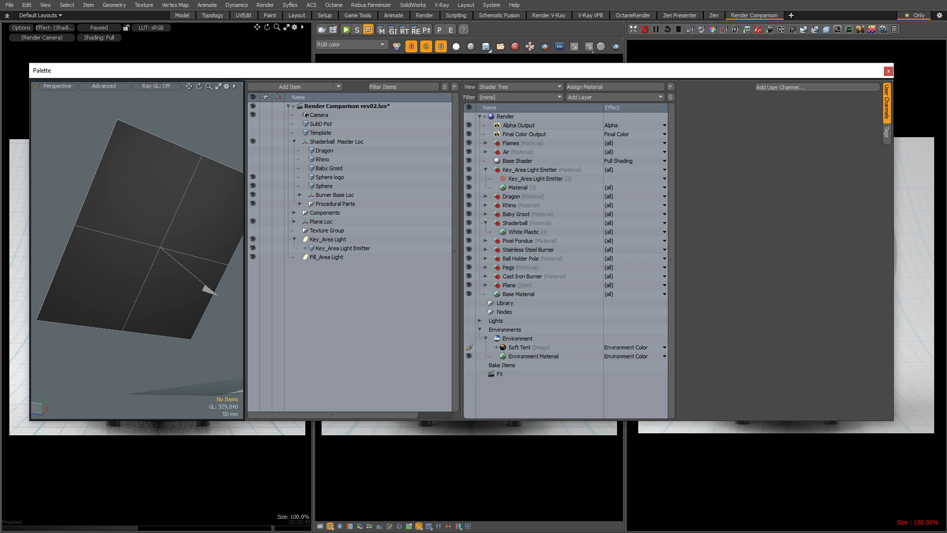
left_click_drag(412, 532, 569, 61)
left_click_drag(454, 158, 525, 153, "alt")
scroll(513, 148, "down", 1)
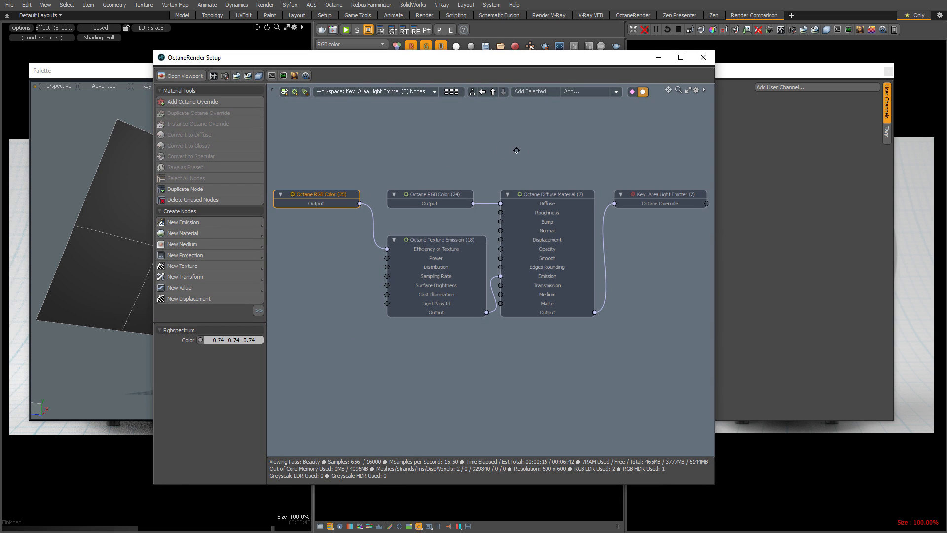
left_click(493, 91)
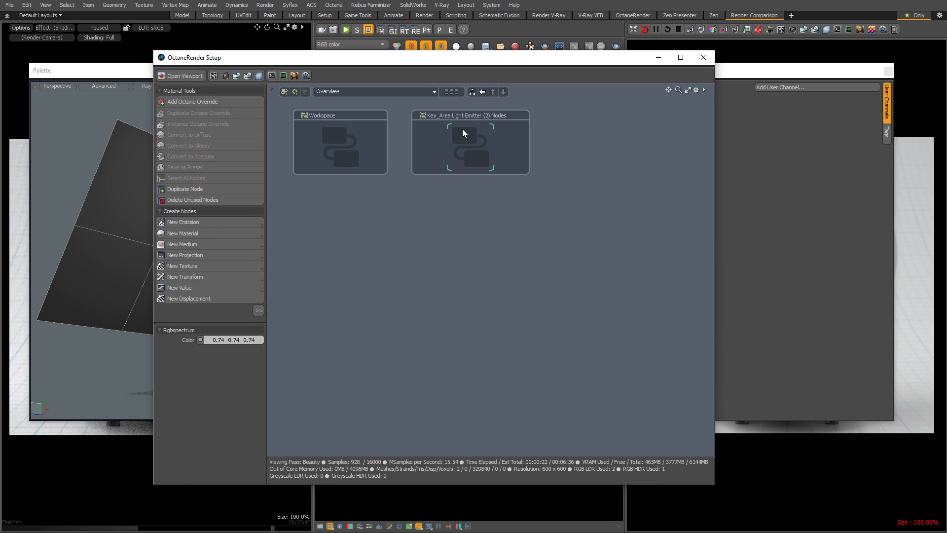
double_click(477, 139)
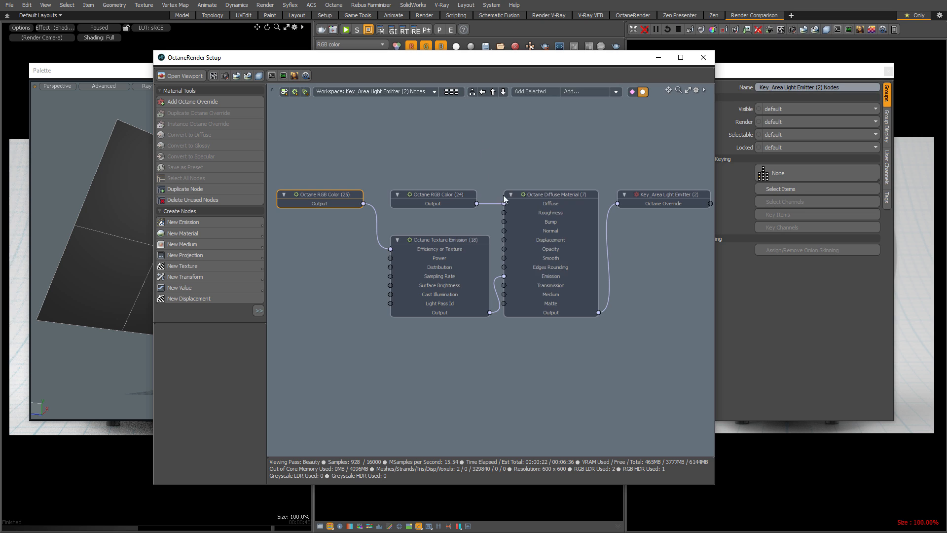
left_click(552, 194)
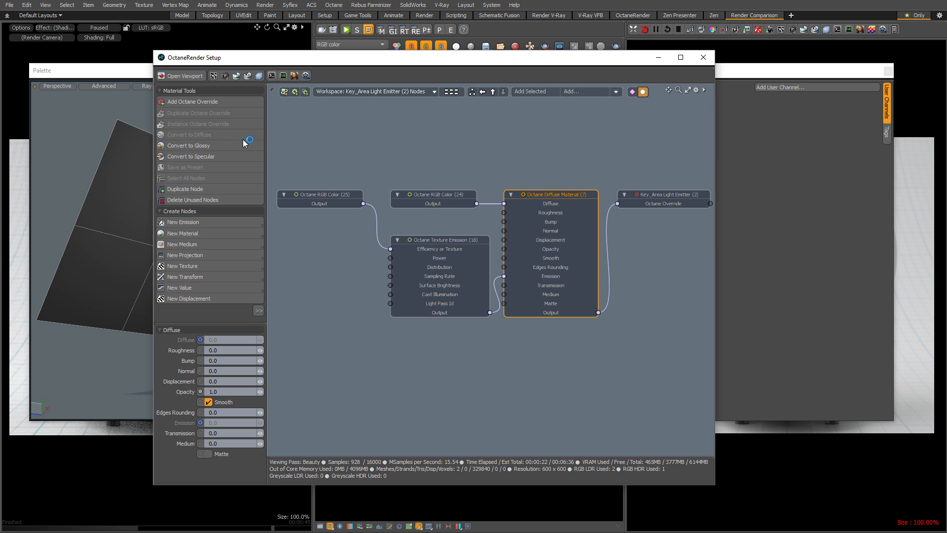
left_click(453, 240)
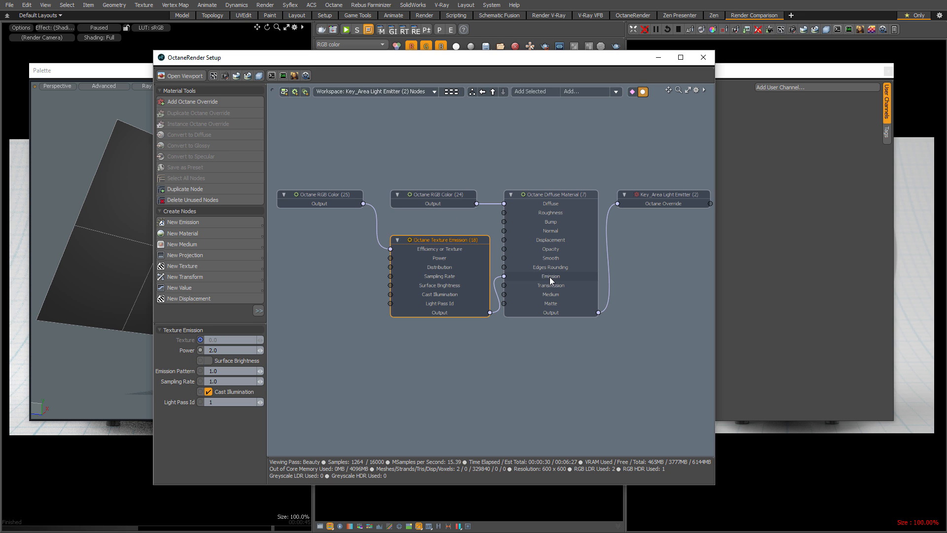
left_click(322, 200)
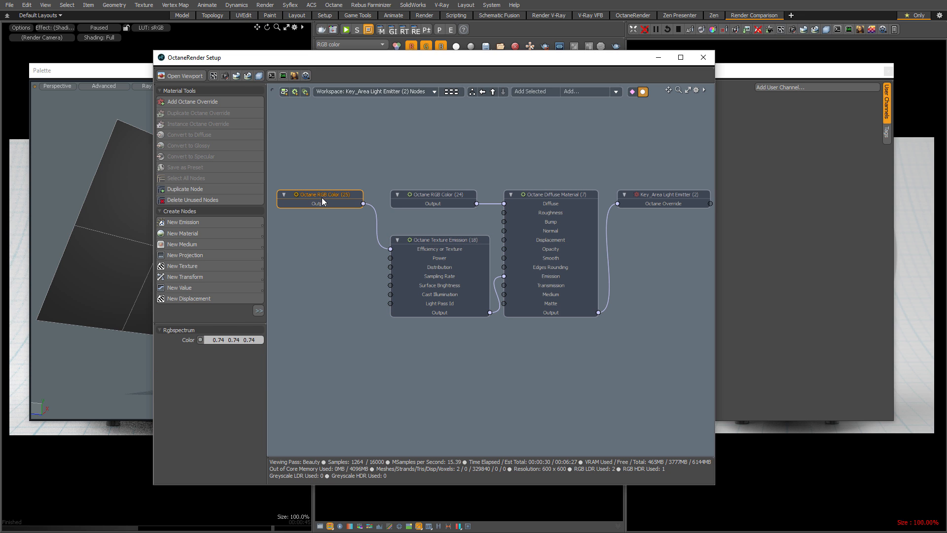
left_click(447, 240)
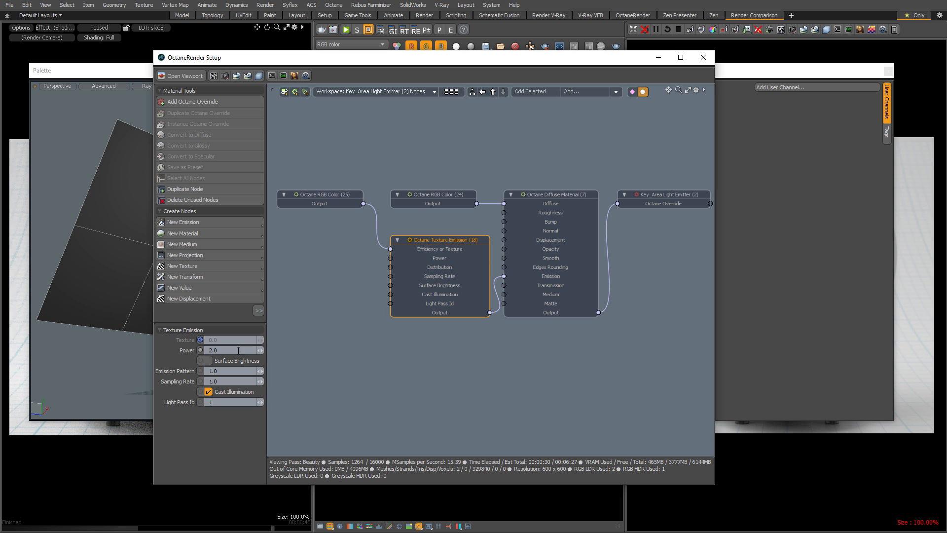
Step: Create an Octane emitter from Fill_Area Light, acknowledge the warning, and close the Octane setup and scene palette
left_click(131, 75)
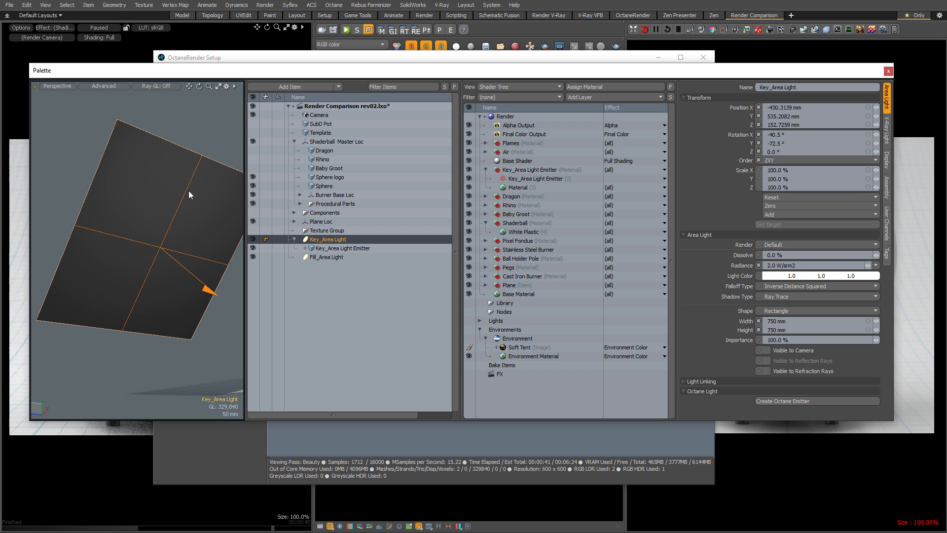
left_click(353, 257)
left_click(796, 400)
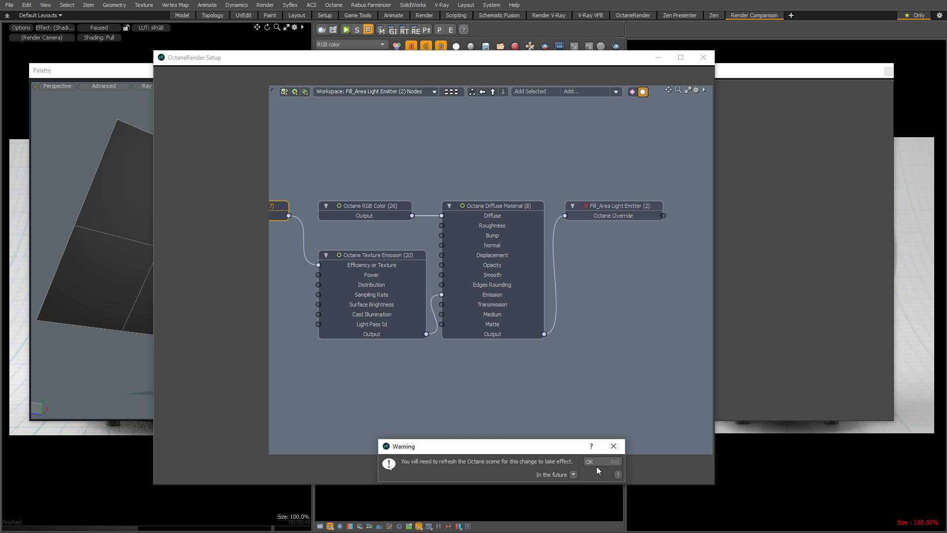
left_click(595, 462)
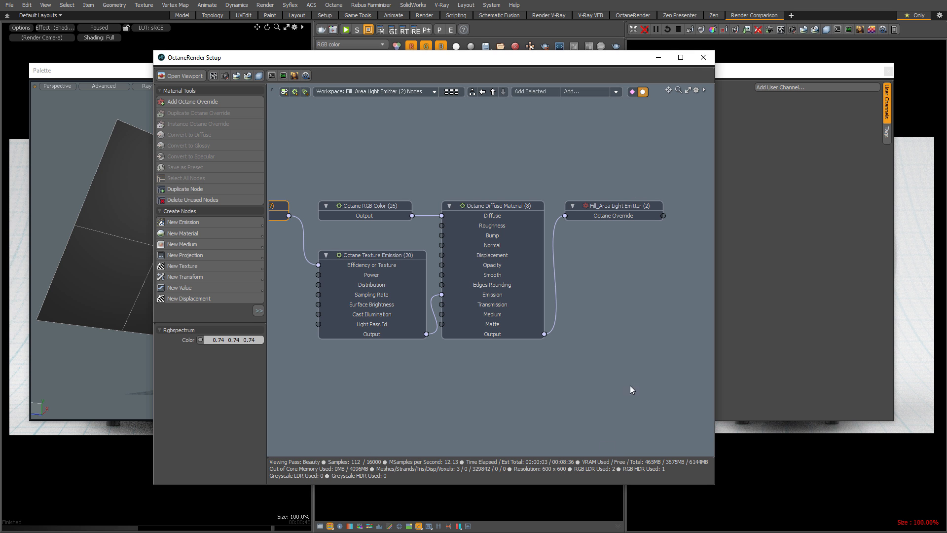
left_click(702, 58)
left_click_drag(746, 82, 729, 532)
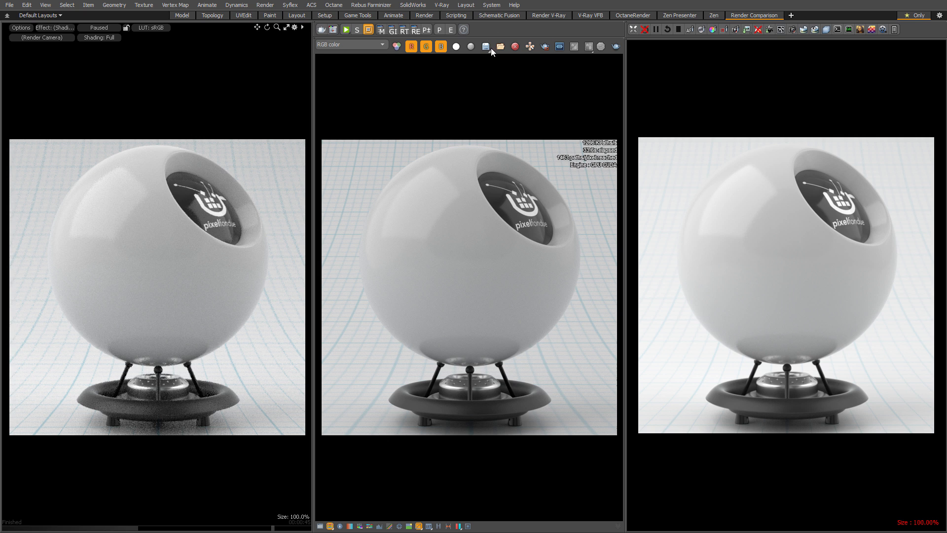
Step: Review the default colorspace settings in the Color Management preferences and close them
left_click(492, 5)
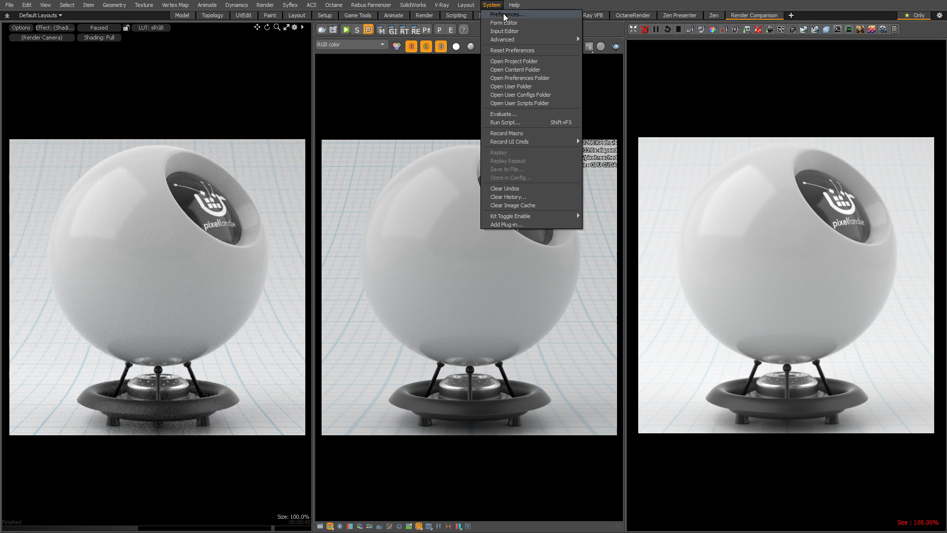
left_click(504, 15)
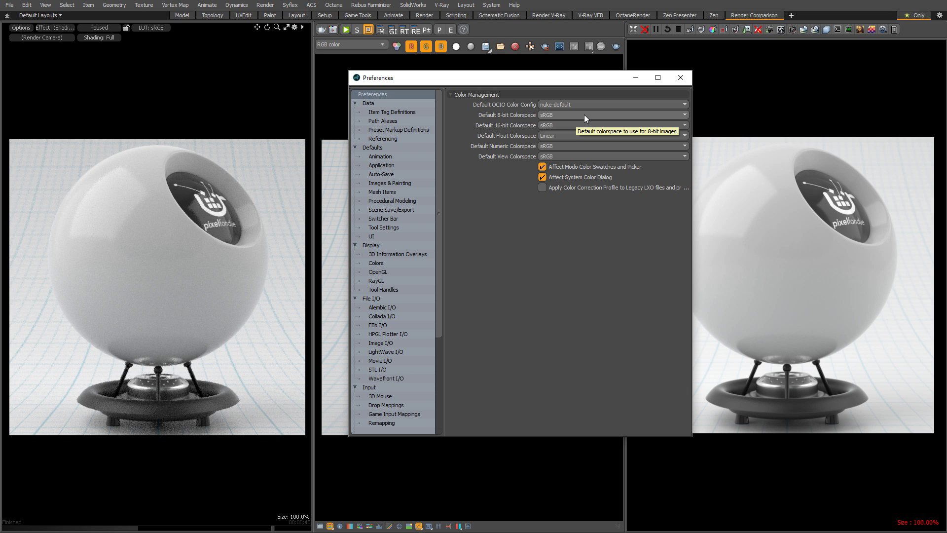
left_click(681, 77)
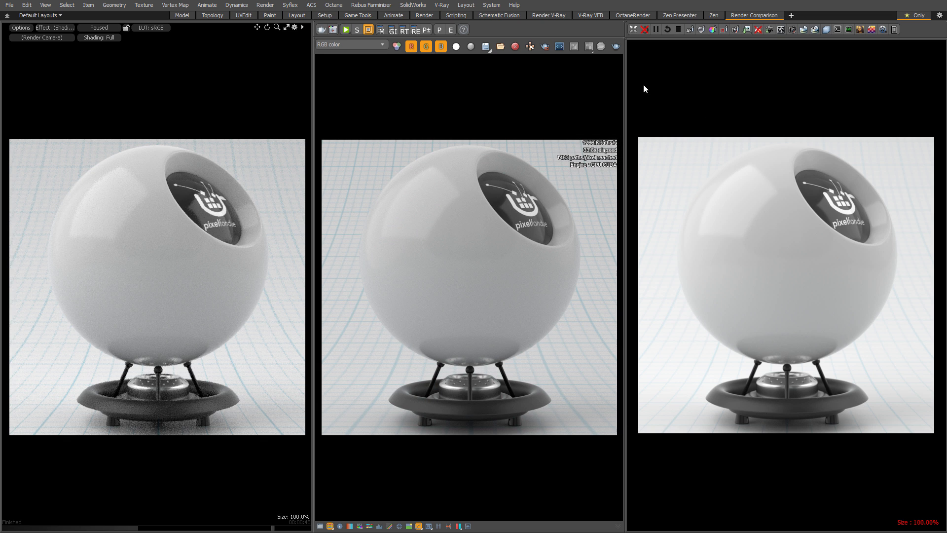
Step: Toggle the sRGB display correction of the V-Ray frame buffer off and on to compare it with the neighbouring renders
left_click(418, 526)
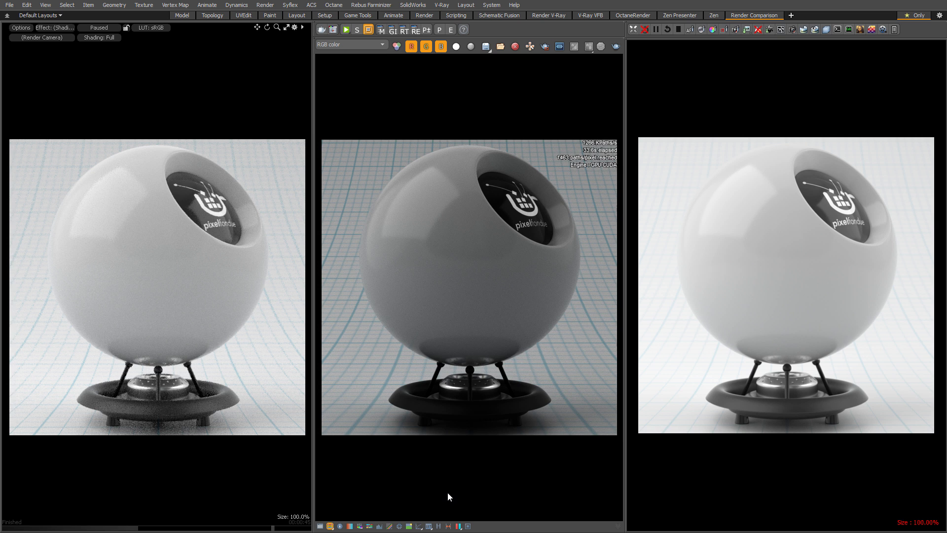
left_click(419, 526)
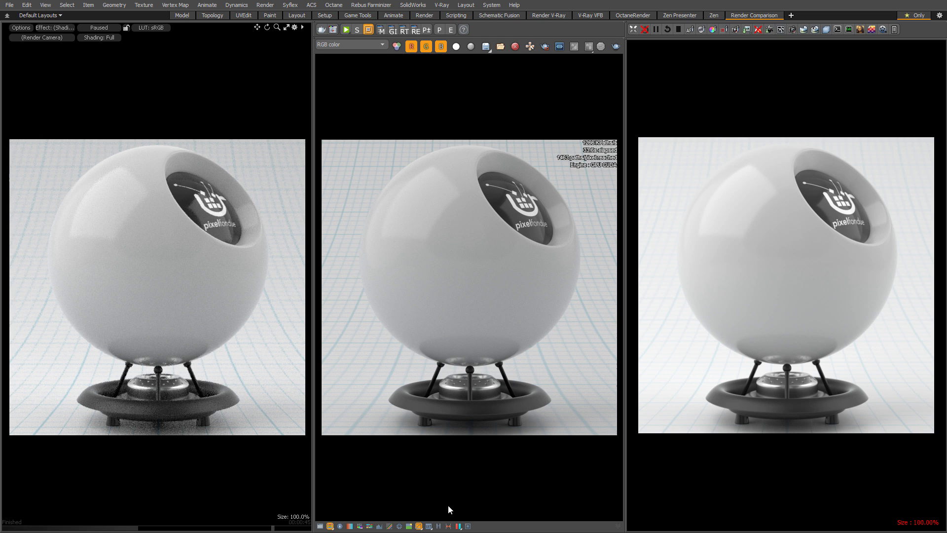
left_click(419, 526)
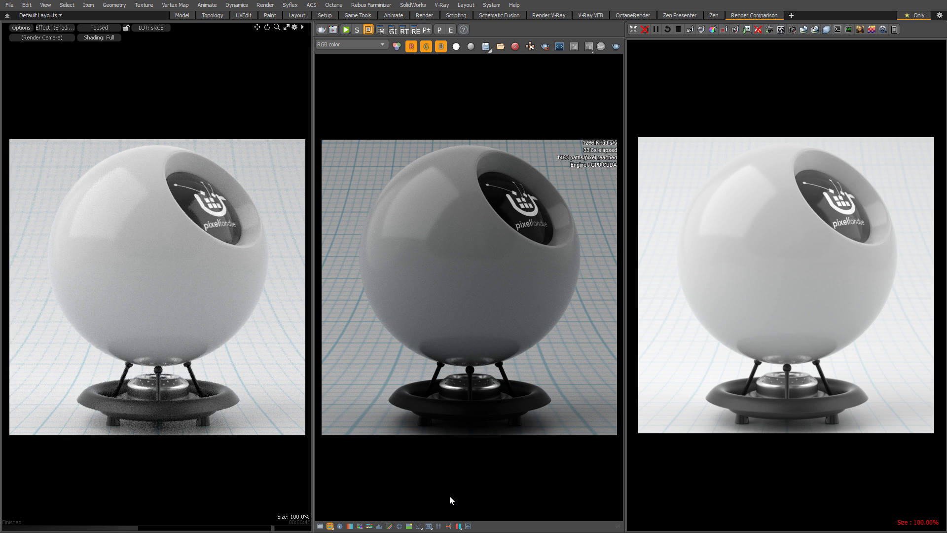
left_click(419, 526)
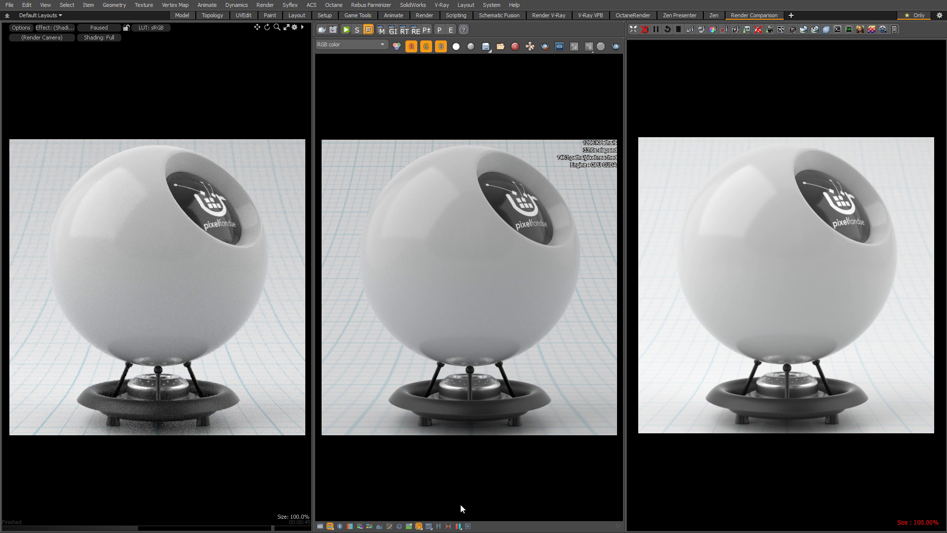
left_click(428, 526)
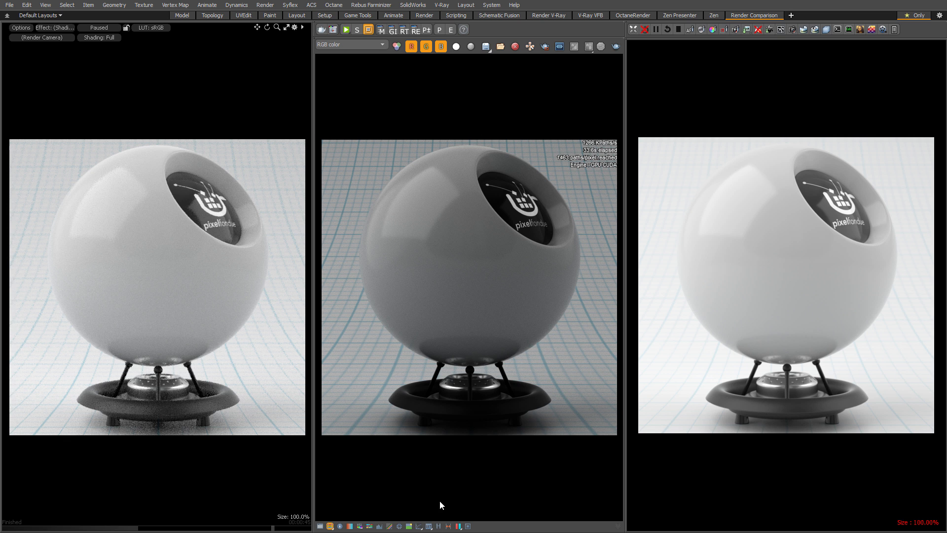
left_click(419, 526)
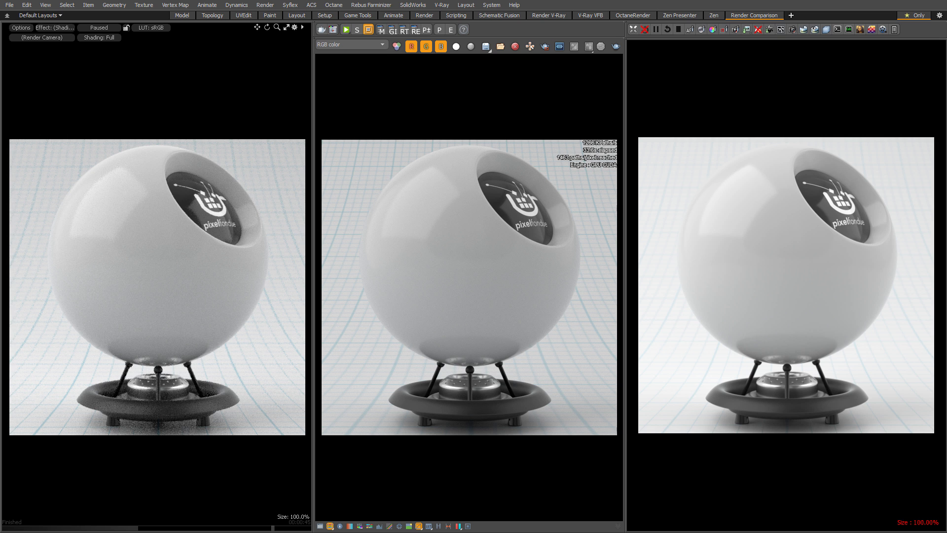
Step: Open the scene palette and check the colorspace setting of the graph-paper image in the Plane material group
key("F6")
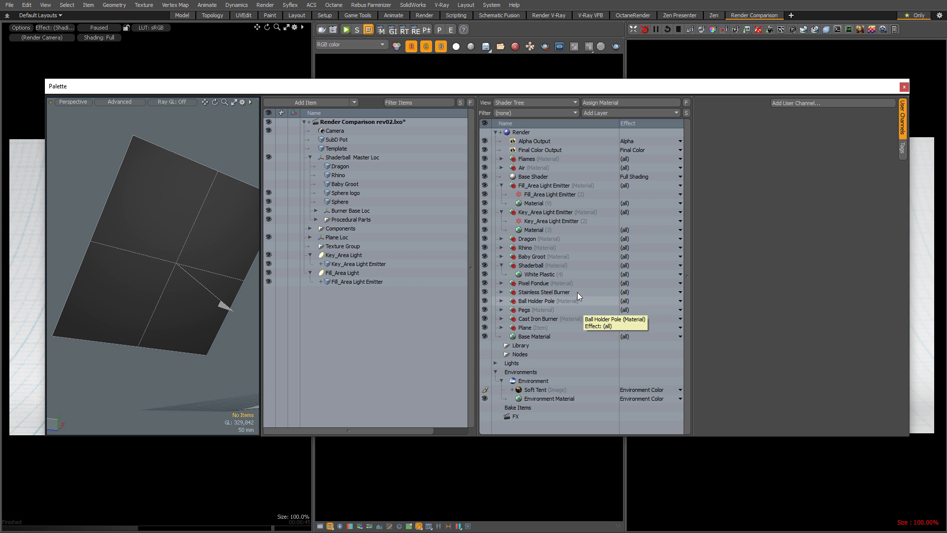
left_click(501, 327)
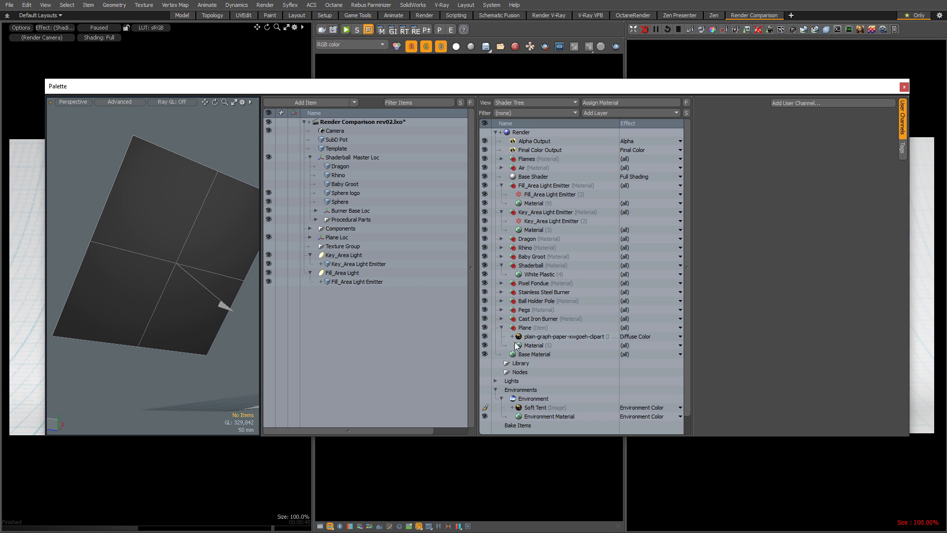
left_click(530, 327)
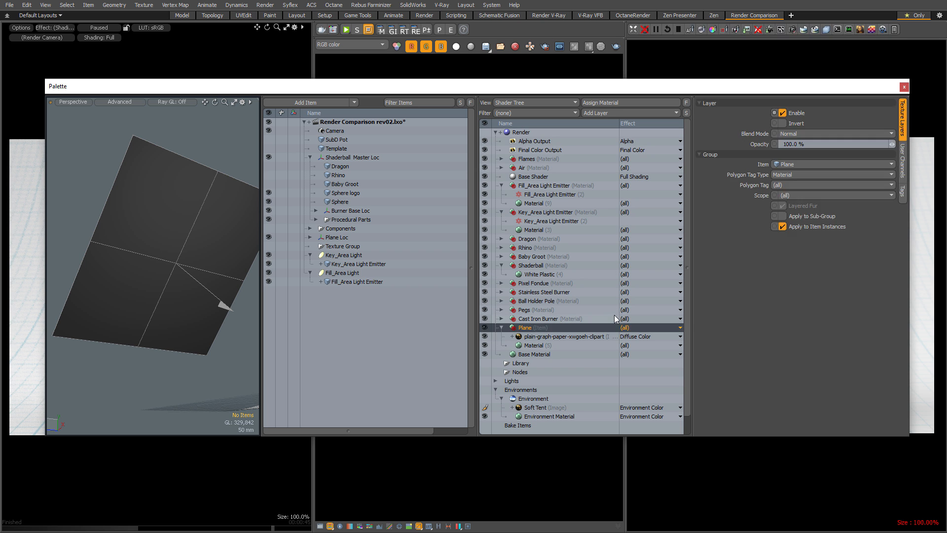
left_click(585, 338)
left_click(903, 203)
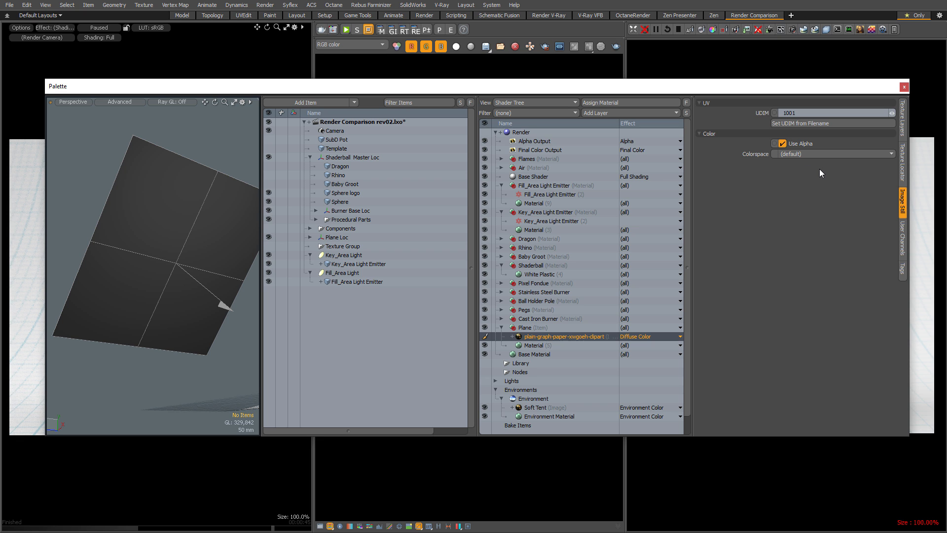
Step: Add an Octane Override to the Plane material group and open it for editing in the schematic
left_click(610, 113)
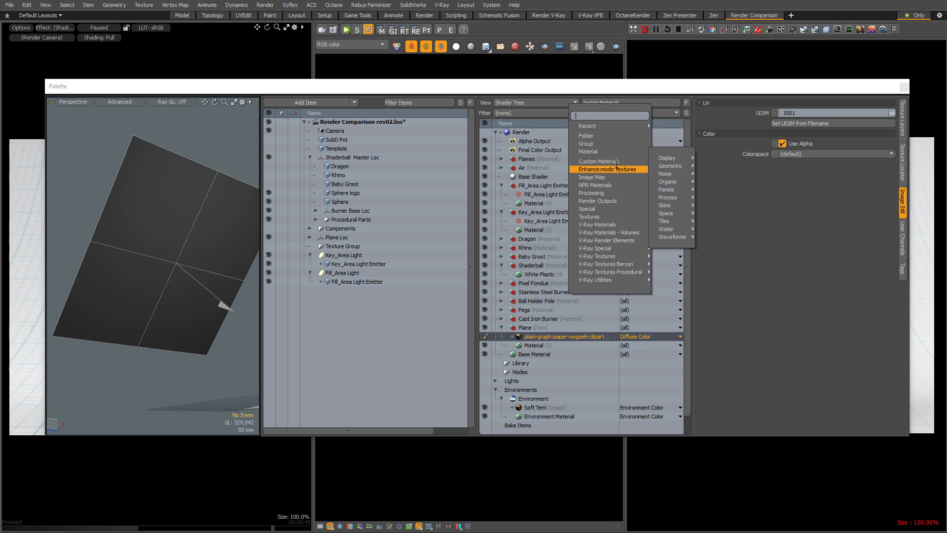
mouse_move(616, 161)
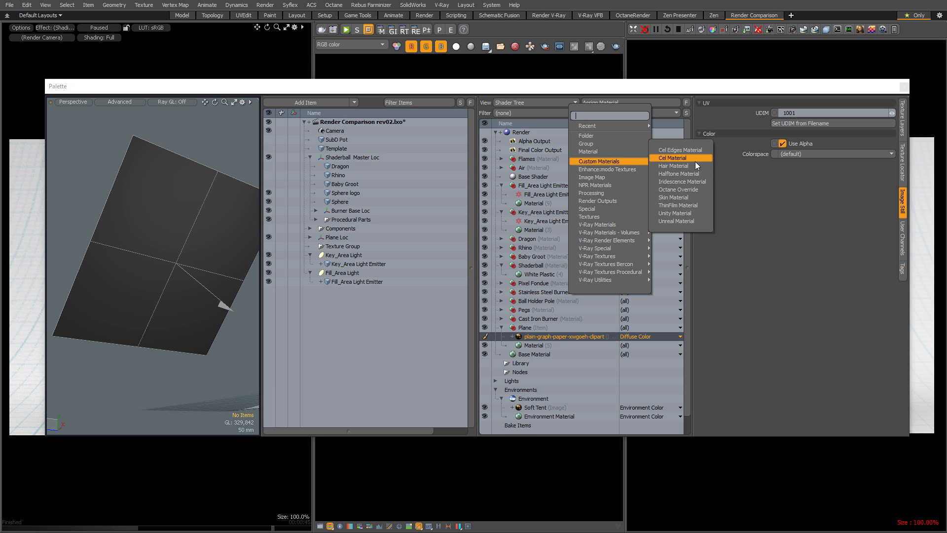
left_click(694, 189)
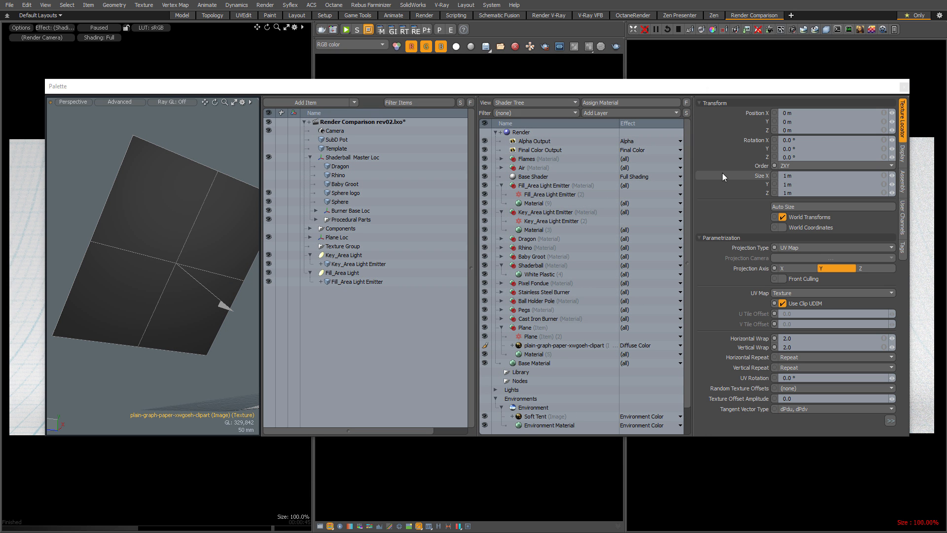
left_click(545, 337)
left_click(804, 164)
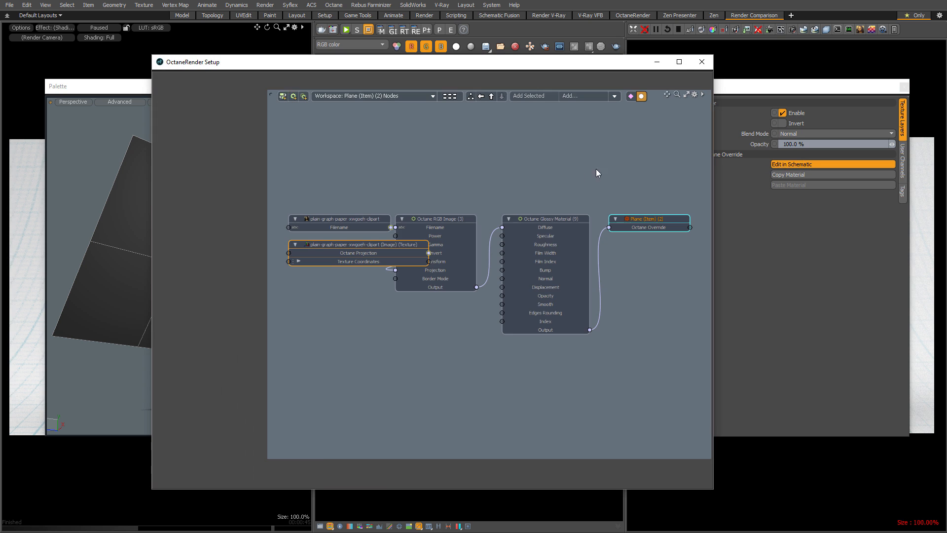
Step: Spread out the Plane override's nodes in the schematic and select the Octane RGB Image node fed by the graph-paper image
left_click_drag(656, 223, 717, 328)
left_click_drag(552, 223, 565, 175)
scroll(592, 202, "up", 5)
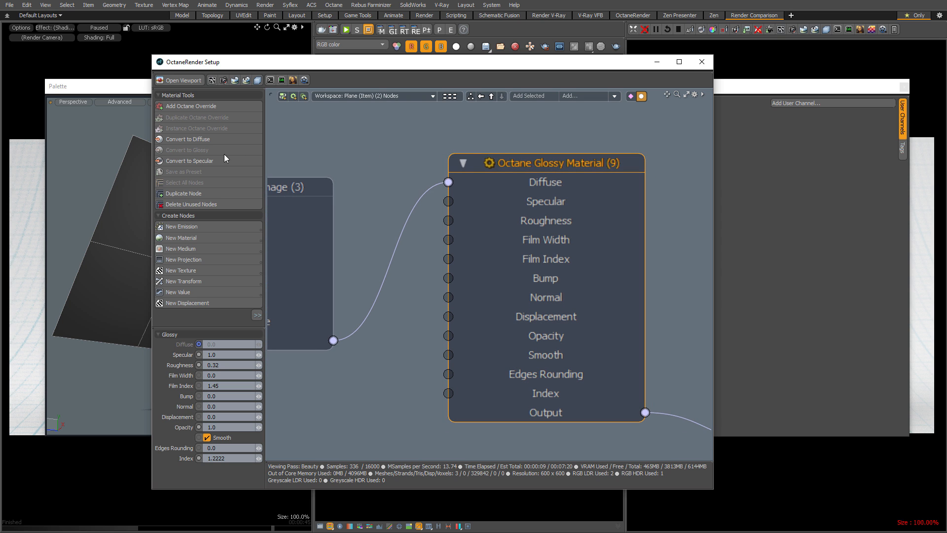
scroll(404, 161, "down", 3)
left_click_drag(403, 161, 507, 167, "alt")
left_click_drag(464, 235, 344, 258)
left_click(558, 179)
left_click_drag(418, 178, 374, 183)
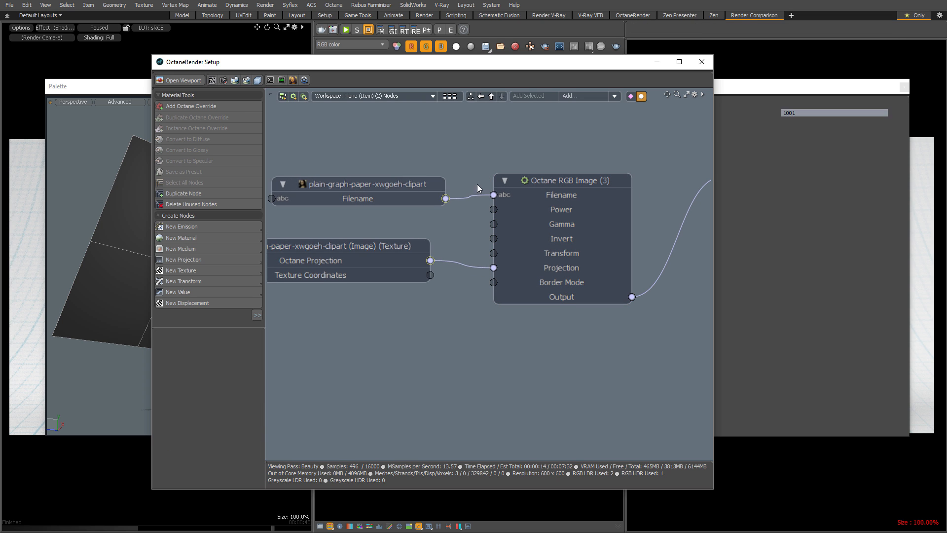
left_click(567, 181)
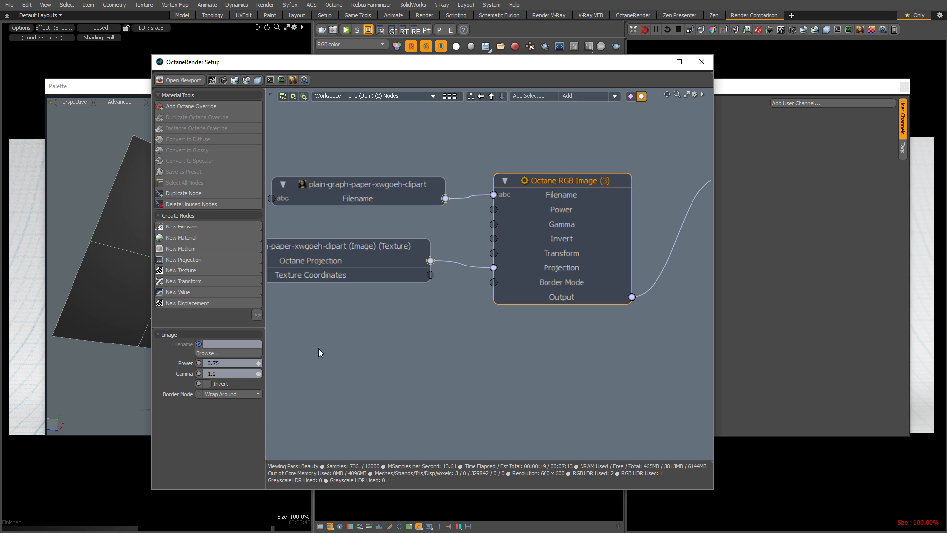
Step: Clear the windows away from the Octane viewport and set the graph-paper RGB Image node's gamma to 2.2
left_click_drag(736, 86, 715, 532)
left_click(594, 68)
left_click(433, 71)
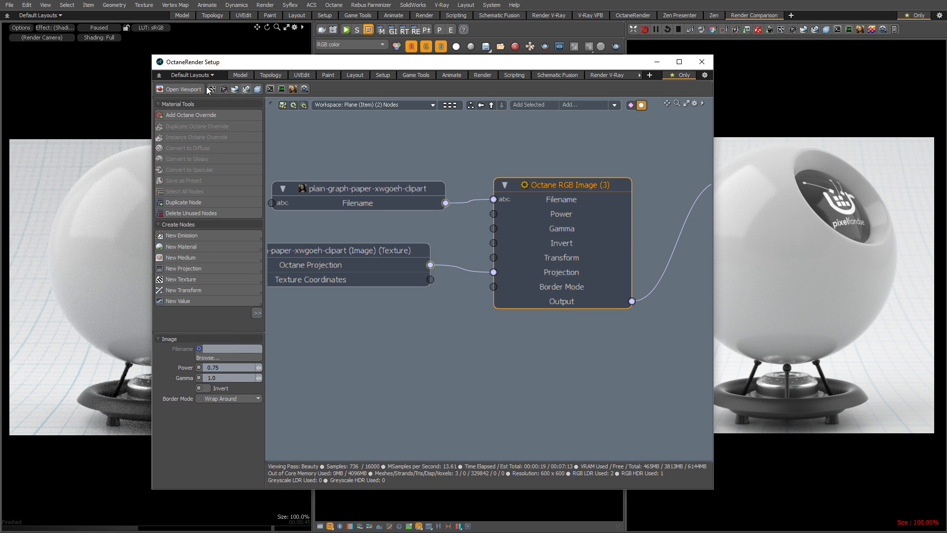
left_click(423, 81)
left_click_drag(482, 67, 354, 48)
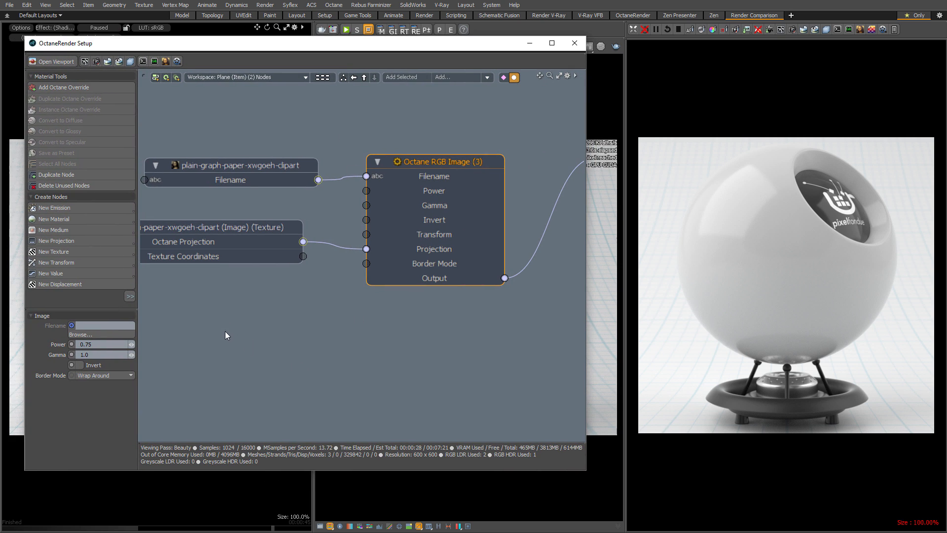
left_click(92, 355)
type("2.2")
key("Return")
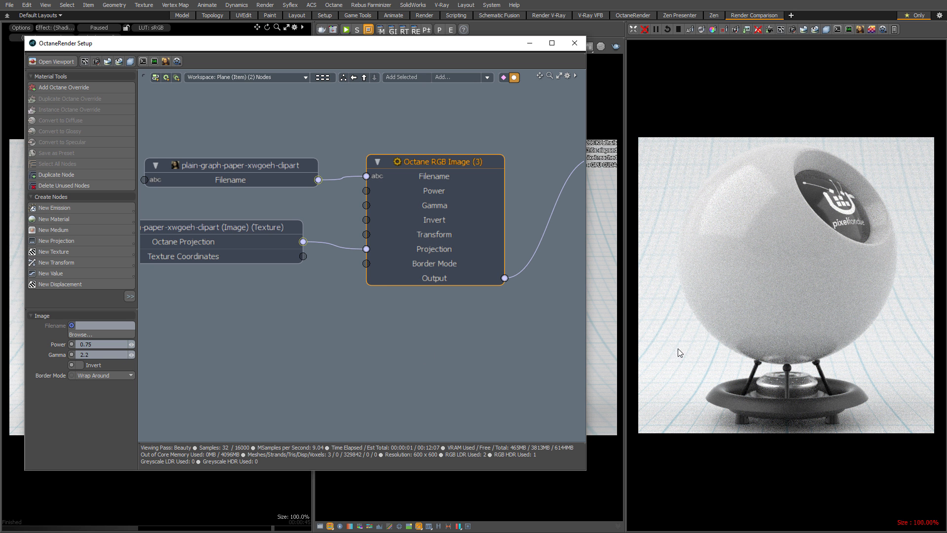
Step: Move the Octane setup window out of the way to compare the three renders side by side
left_click_drag(452, 47, 587, 489)
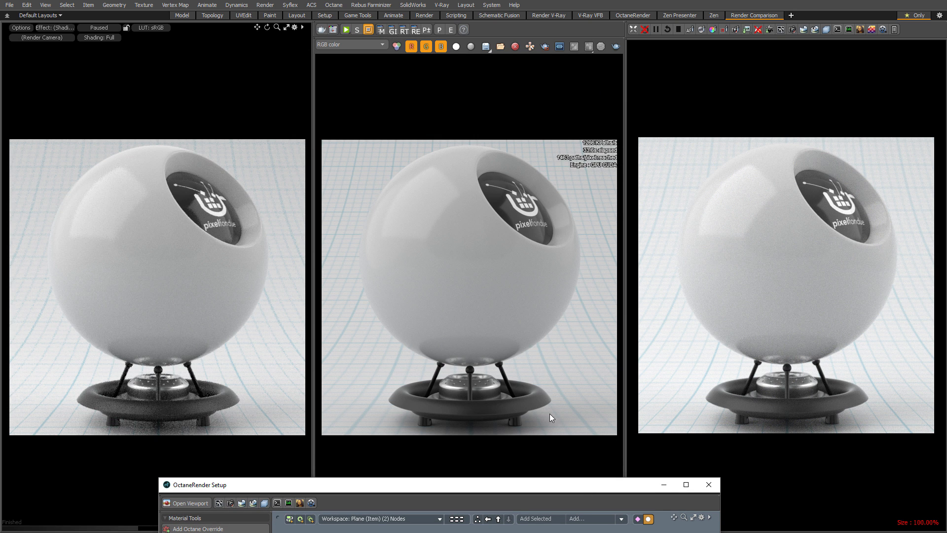
left_click_drag(400, 486, 403, 99)
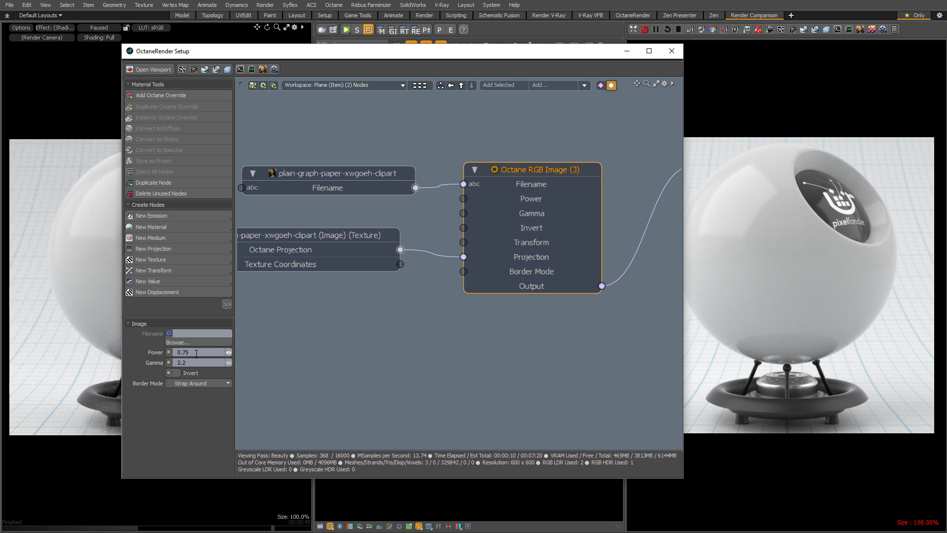
left_click_drag(500, 54, 525, 532)
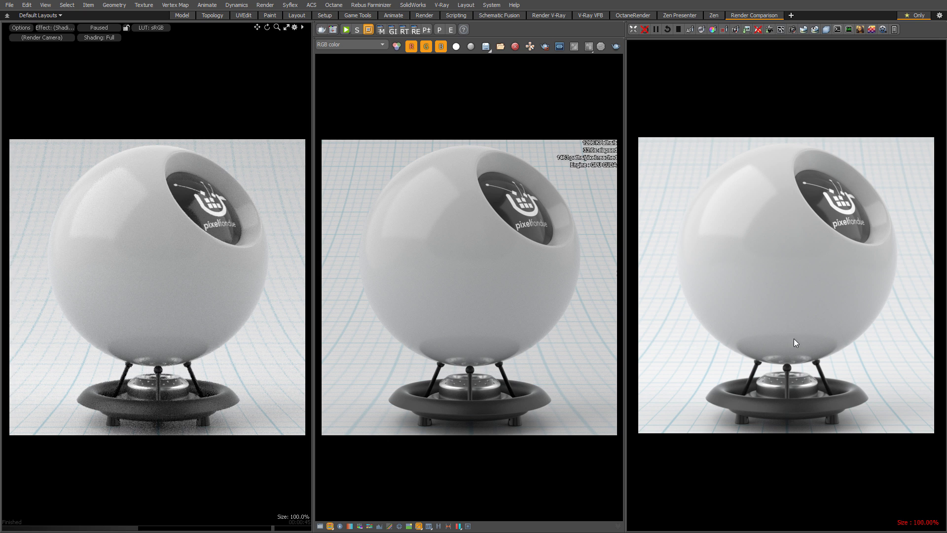
Step: Open the Octane camera's imager settings and try an exposure of 0.95
left_click(792, 29)
left_click_drag(784, 50, 429, 138)
left_click(435, 150)
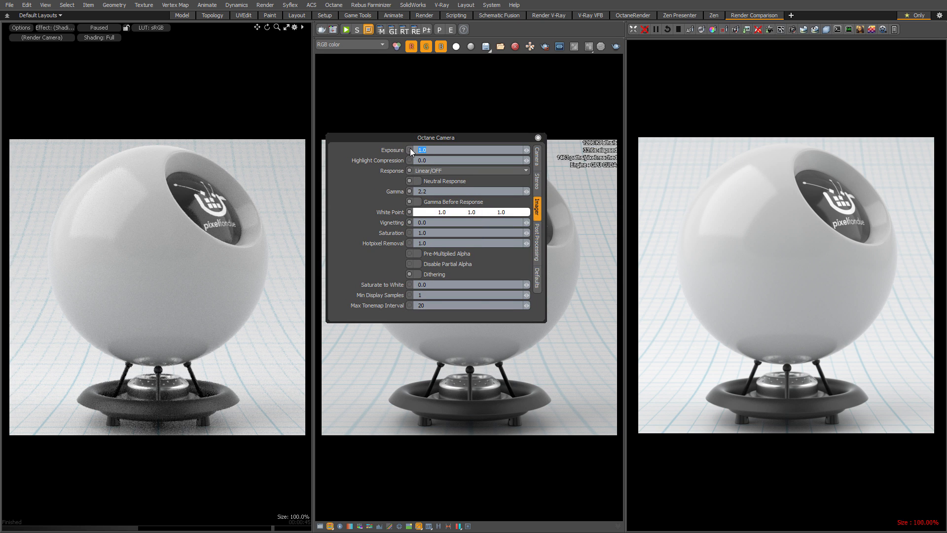
key("ctrl+a")
type(".95")
key("Return")
Step: Set the Octane camera exposure back to 1 and close the camera settings
left_click_drag(506, 133, 437, 166)
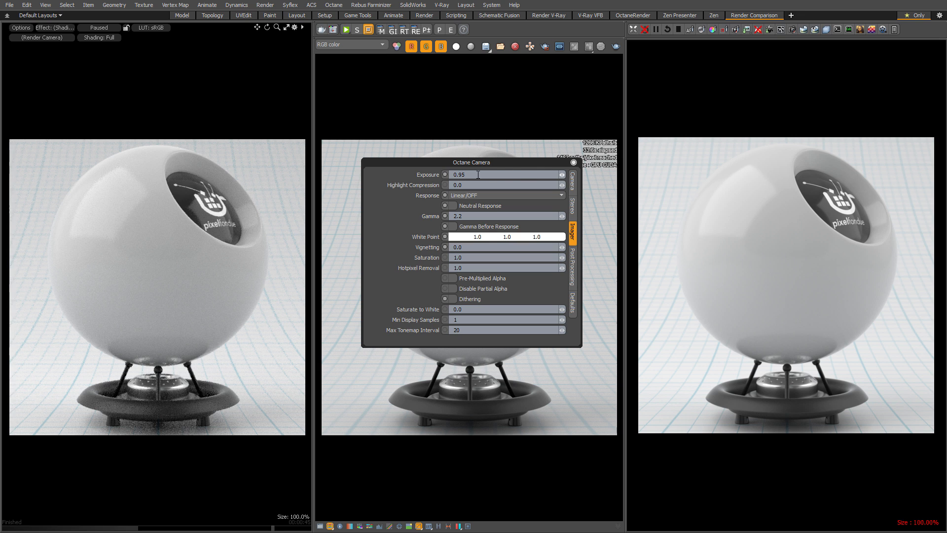
type("1")
key("Return")
left_click(574, 162)
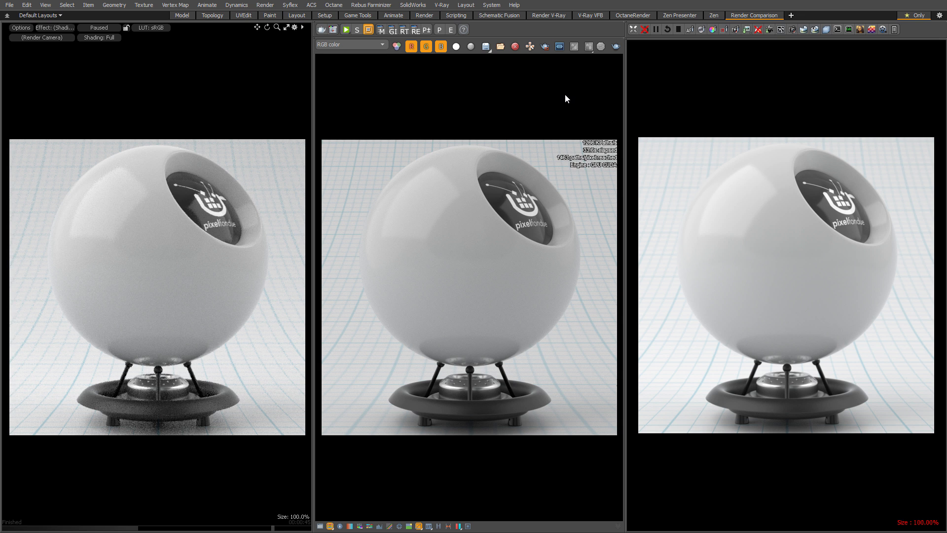